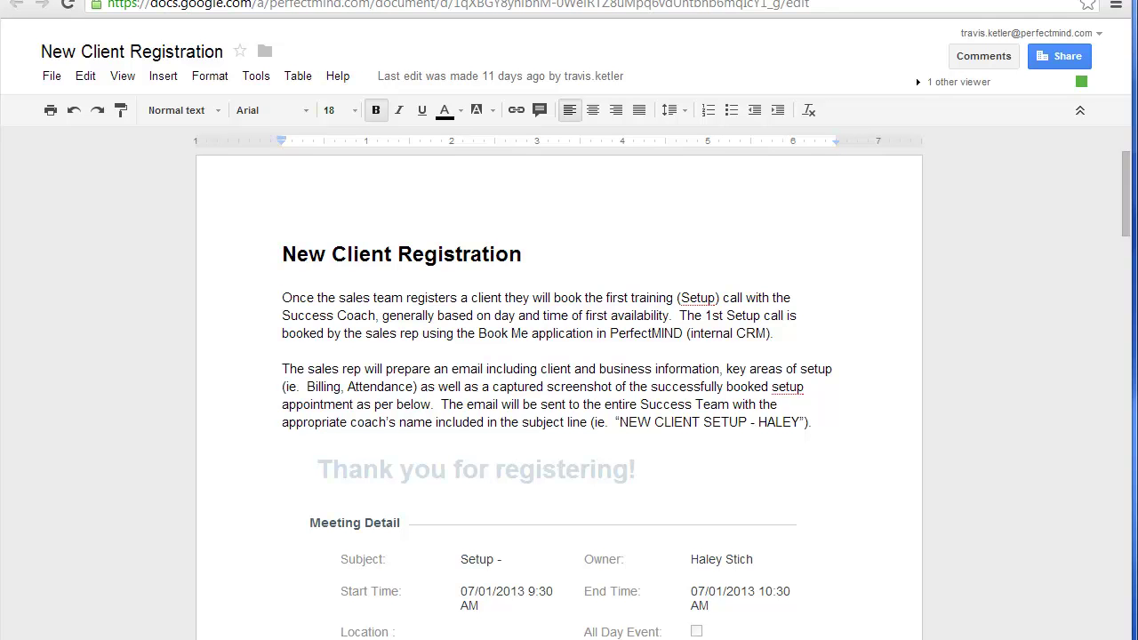
# Step: Select and then deselect the 'Thank you for registering' image while reviewing the page
pyautogui.click(724, 472)
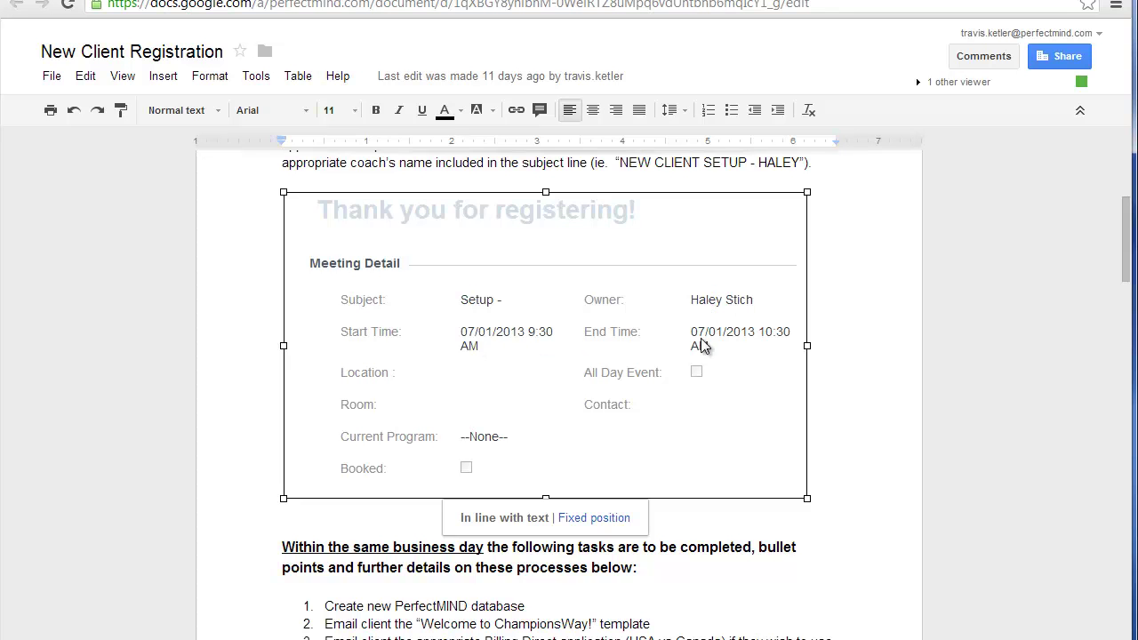
pyautogui.click(836, 331)
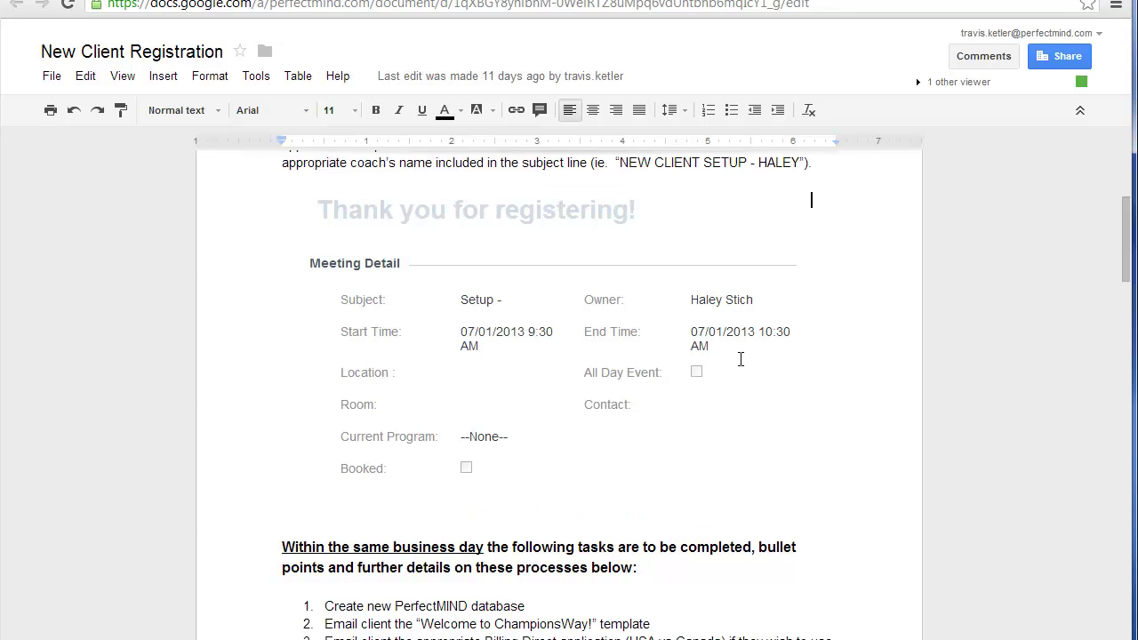
pyautogui.scroll(2, 742, 359)
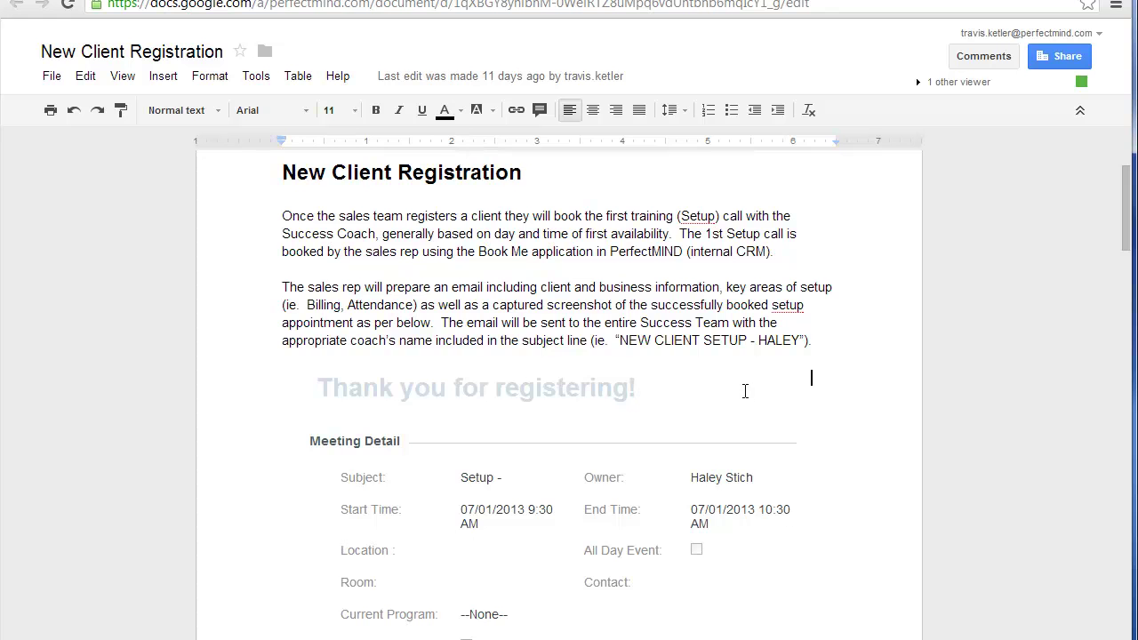
pyautogui.scroll(-3, 739, 388)
pyautogui.scroll(3, 734, 384)
pyautogui.scroll(-5, 734, 384)
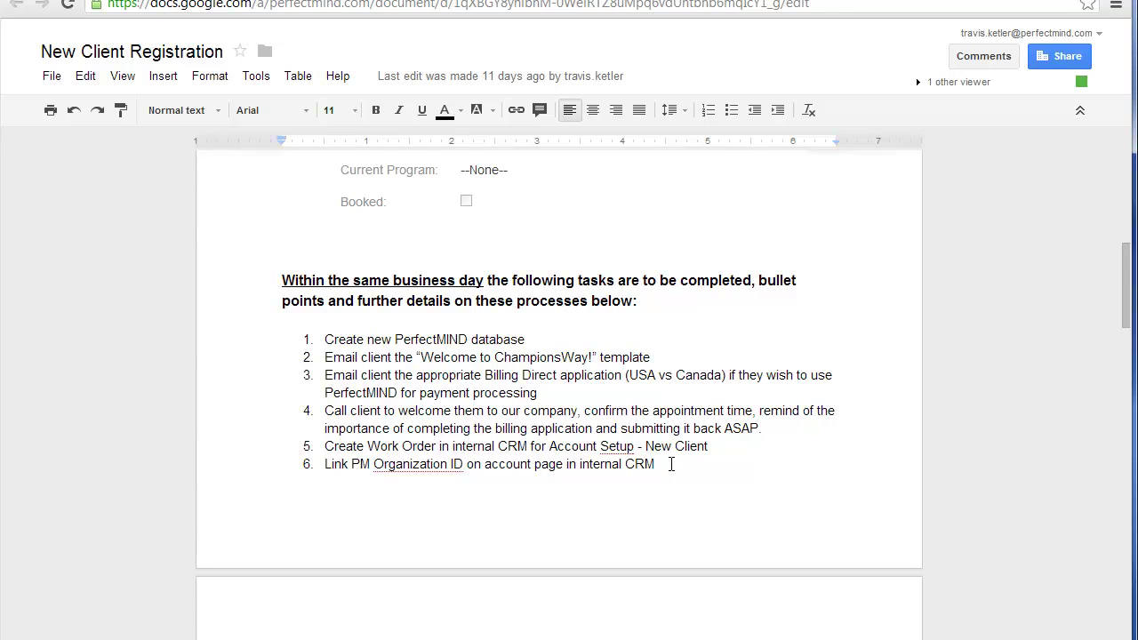
pyautogui.scroll(-1, 674, 463)
pyautogui.scroll(1, 674, 463)
# Step: Load live.perfectmind.com/signup in a new Chrome tab
pyautogui.hotkey('ctrl', 't')
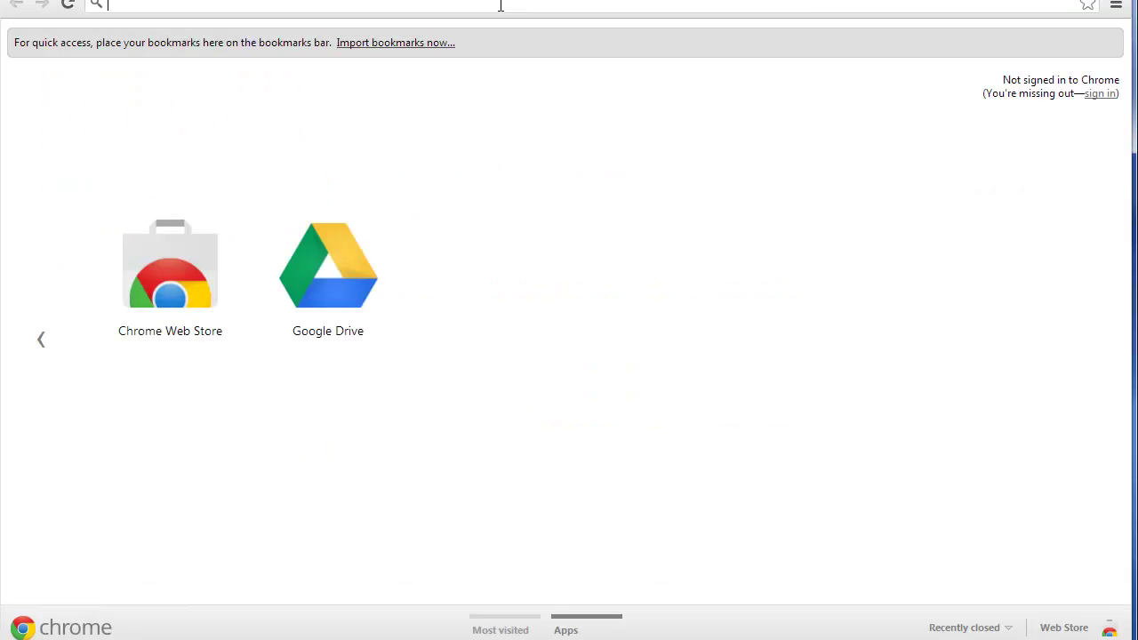
pyautogui.write('live.perfectmind.com')
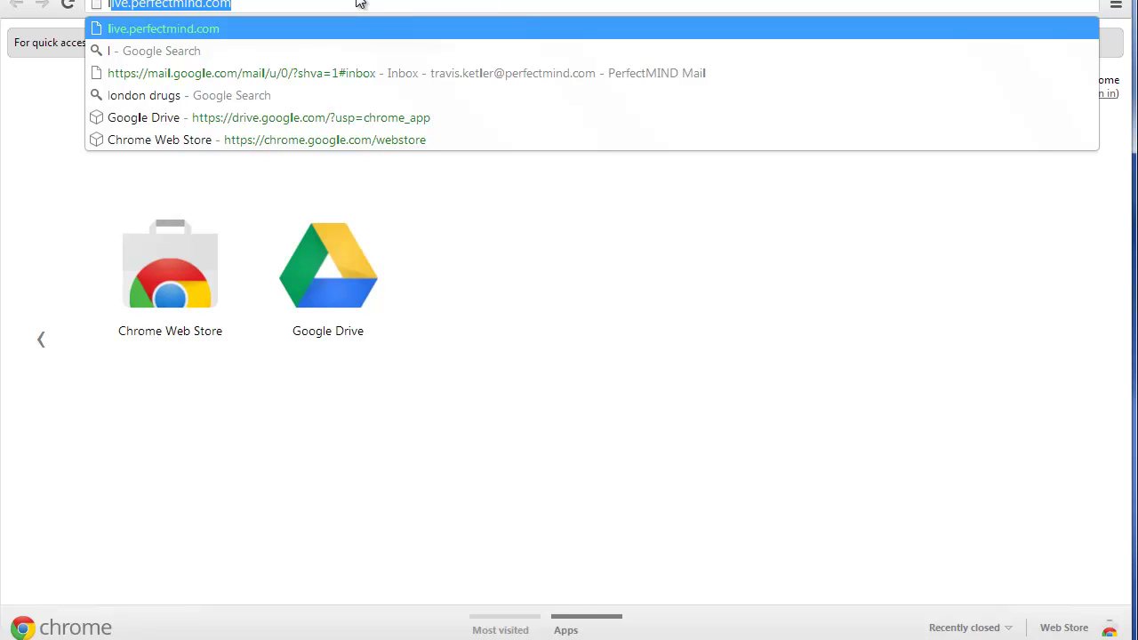
pyautogui.press('Right')
pyautogui.write('/signup')
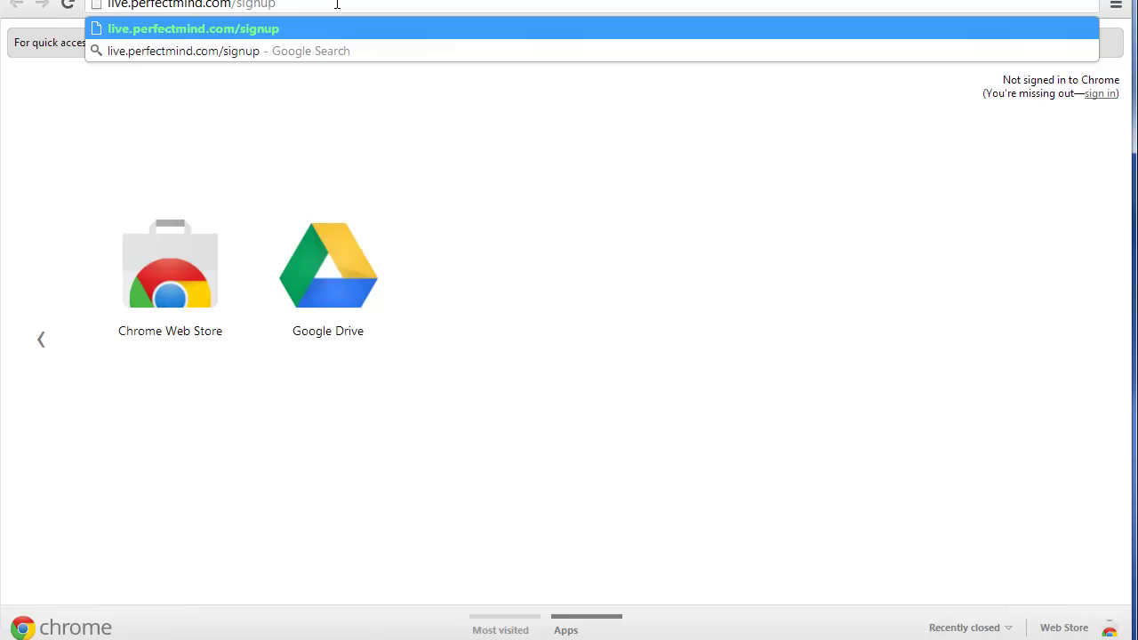
pyautogui.press('Return')
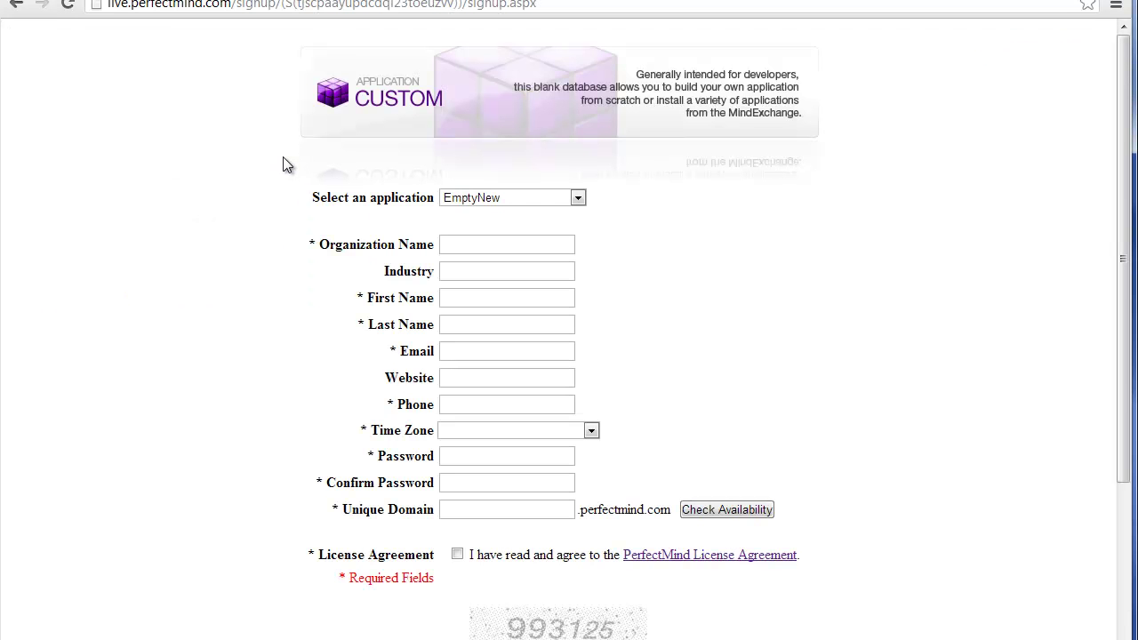
# Step: Choose the MA Simple application, enter organization Travis' Martial Arts and the owner's first and last name
pyautogui.click(481, 203)
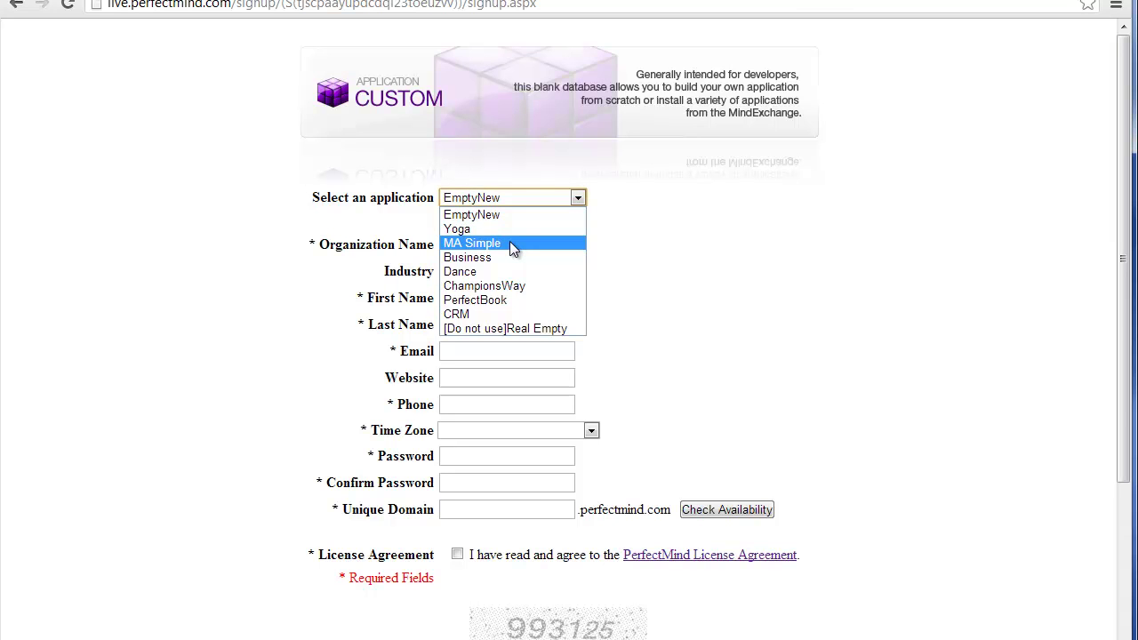
pyautogui.click(512, 242)
pyautogui.click(478, 57)
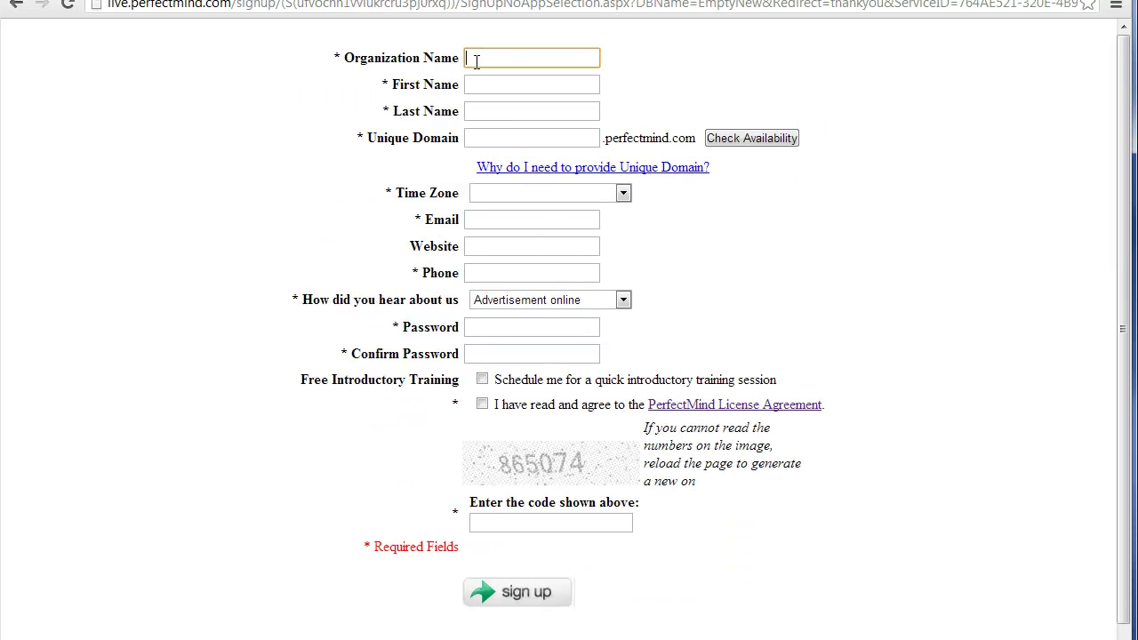
pyautogui.write("Travis' Martial Arts")
pyautogui.click(513, 90)
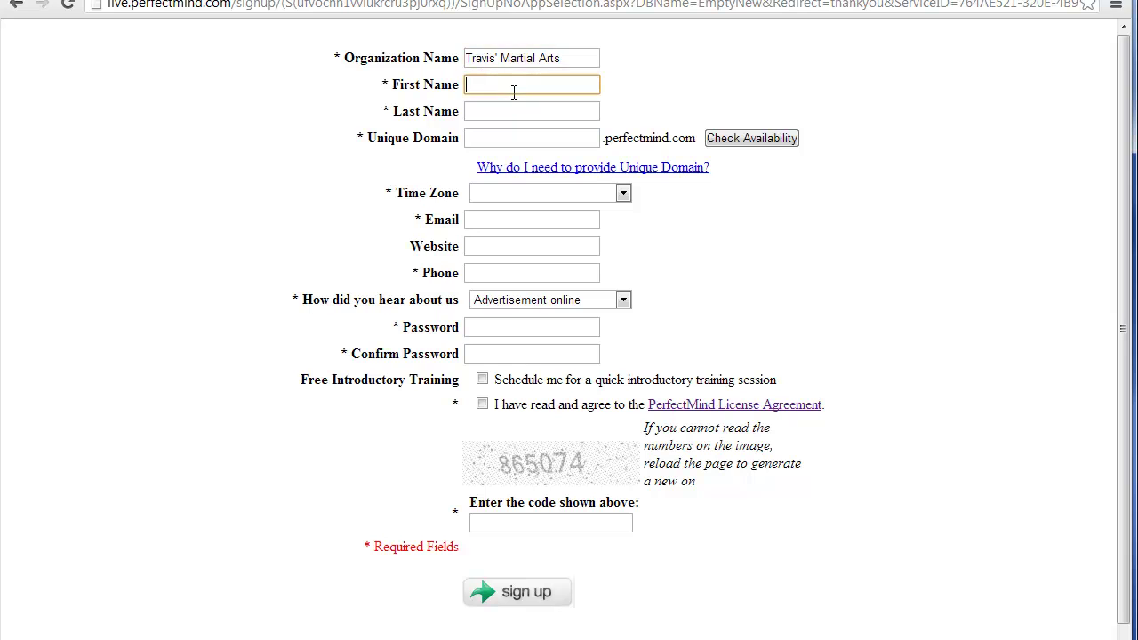
pyautogui.write('Travis')
pyautogui.press('Tab')
pyautogui.write('Test')
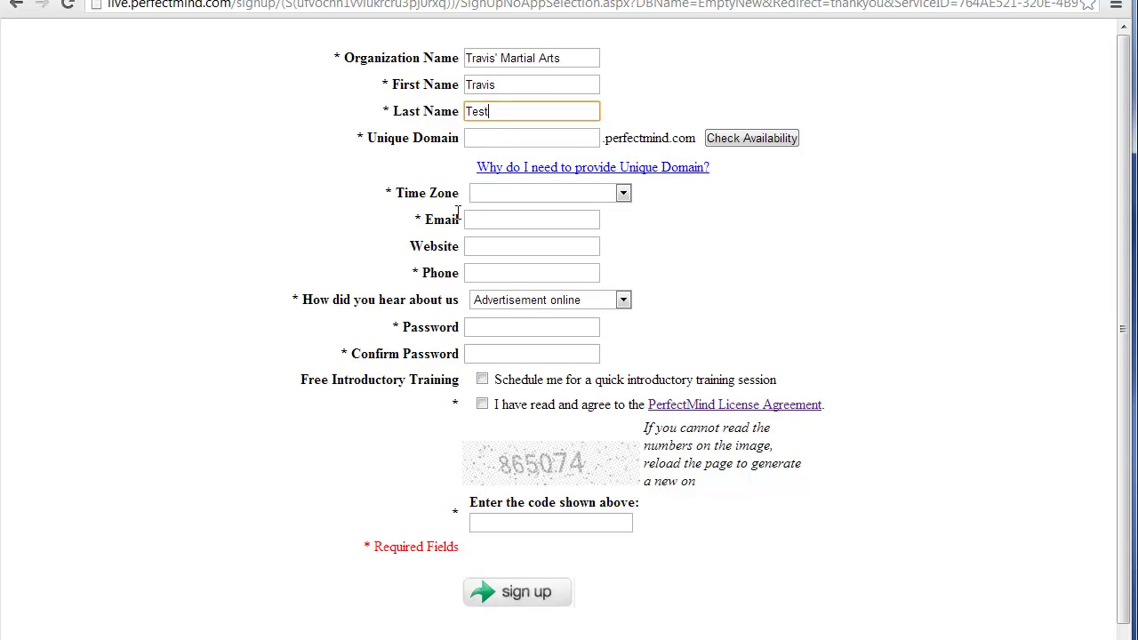
# Step: Set the unique domain to travismartialarts and the time zone to Pacific Time
pyautogui.click(477, 138)
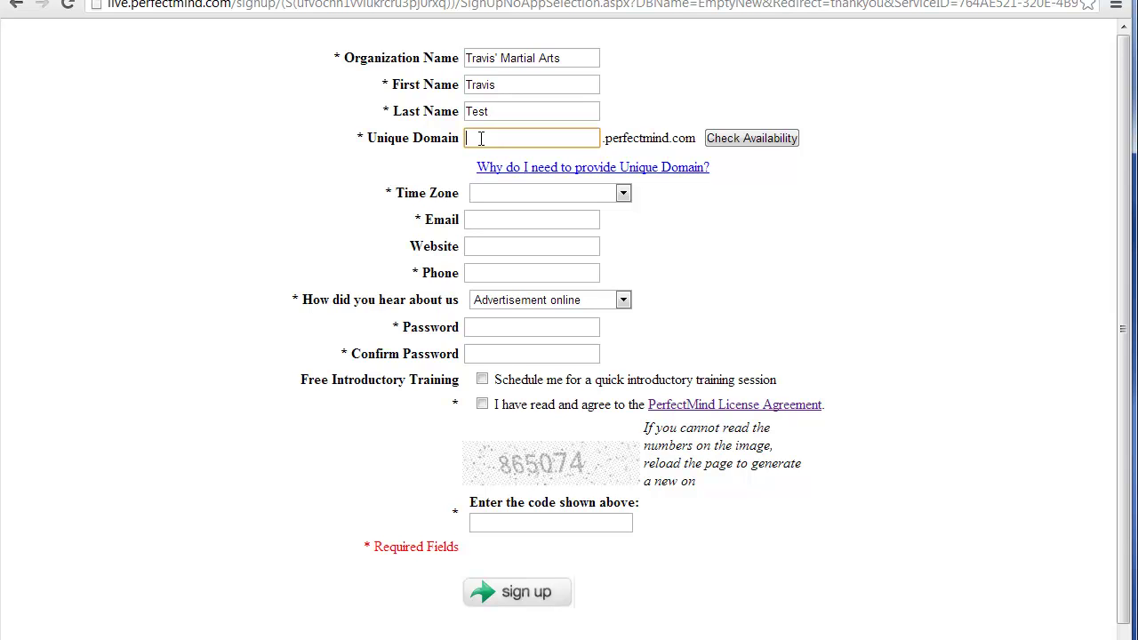
pyautogui.write('travismartialarts')
pyautogui.click(550, 193)
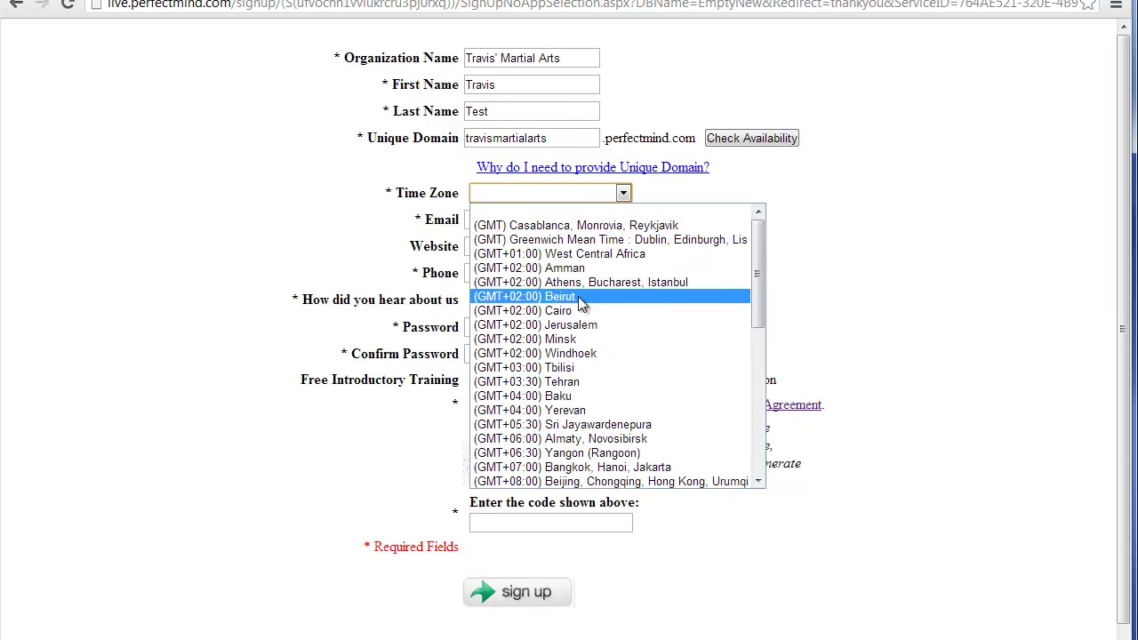
pyautogui.scroll(-15, 598, 415)
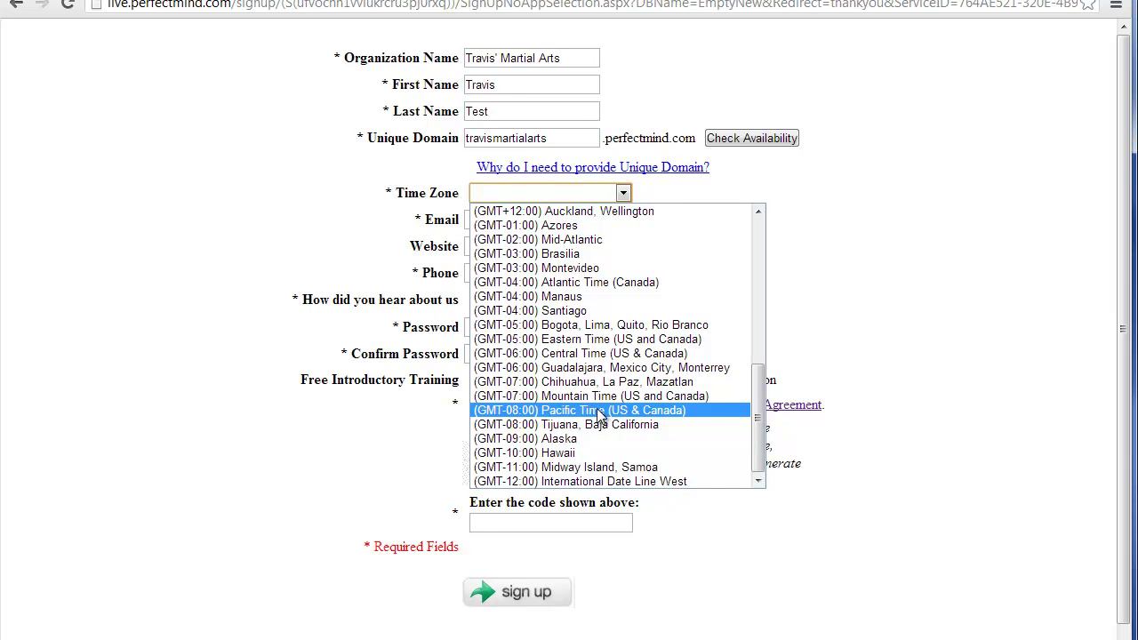
pyautogui.click(598, 411)
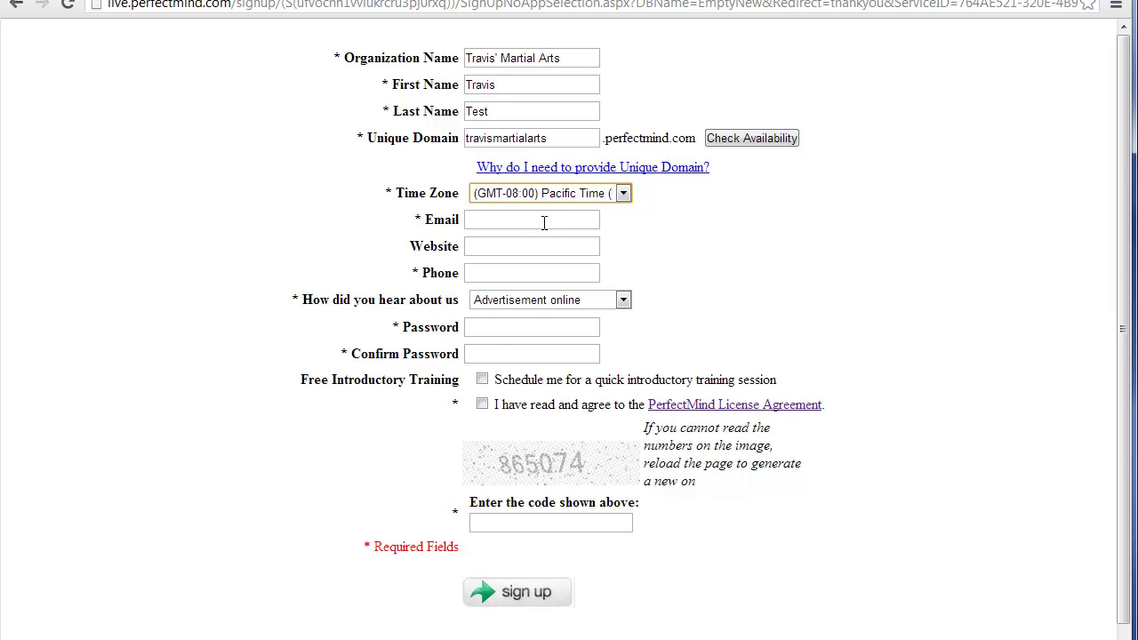
pyautogui.click(538, 221)
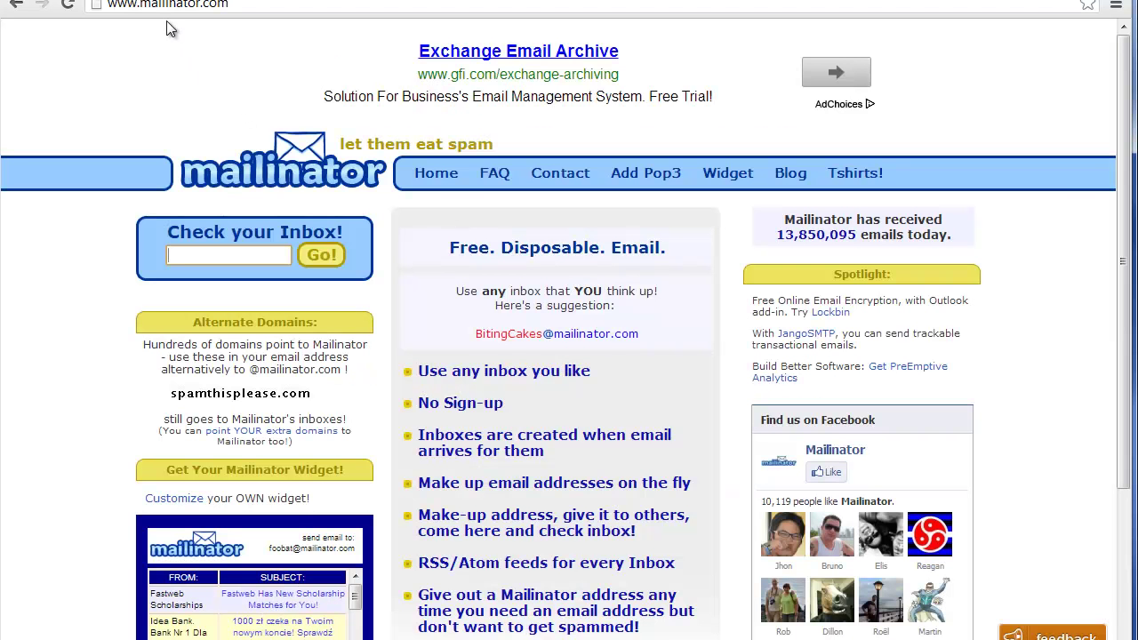
pyautogui.click(233, 254)
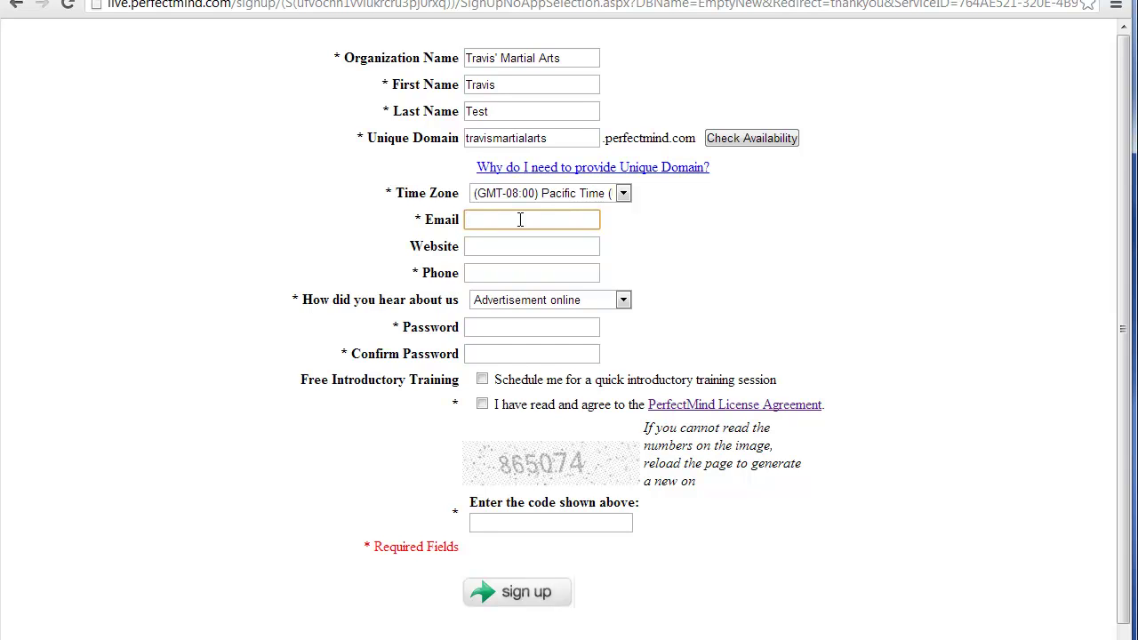
pyautogui.press('Tab')
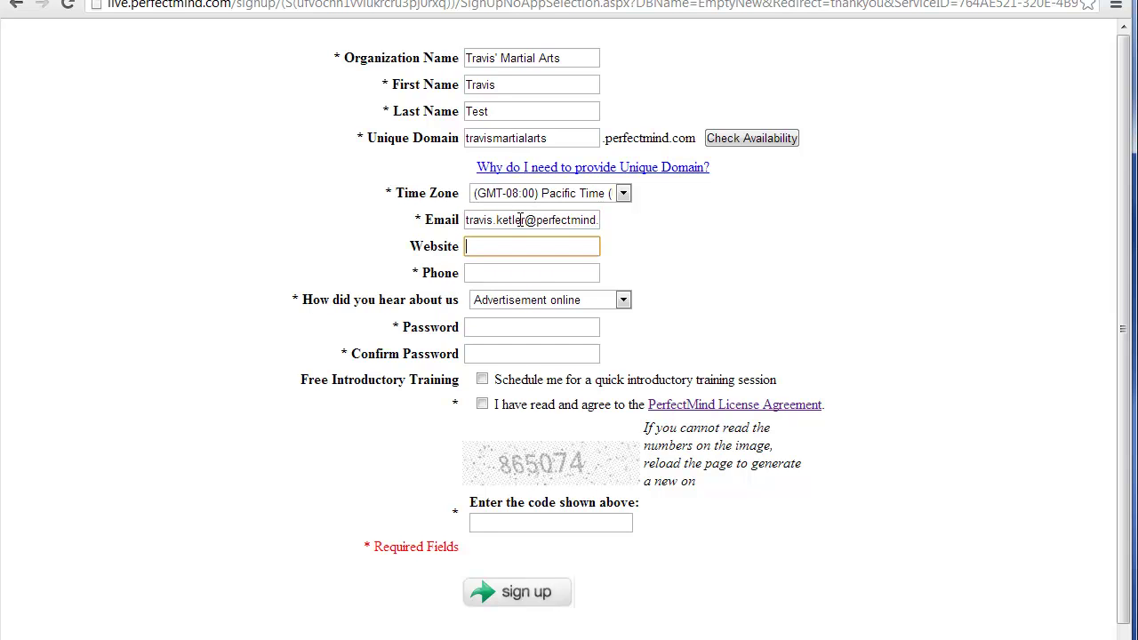
pyautogui.write('www.travismartialarts.com')
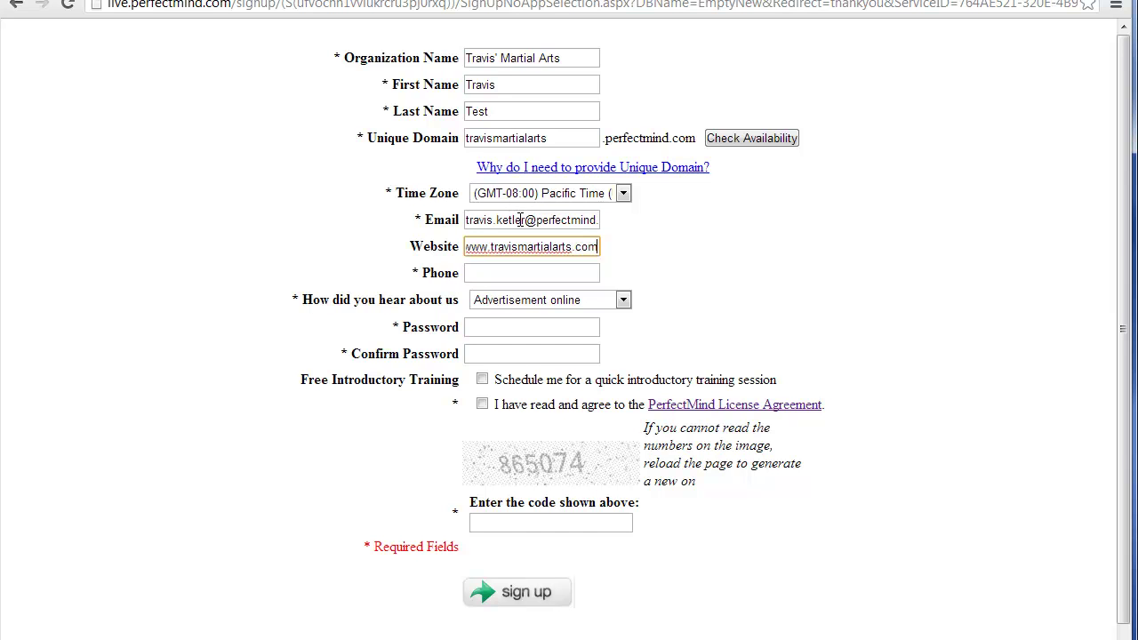
pyautogui.click(576, 277)
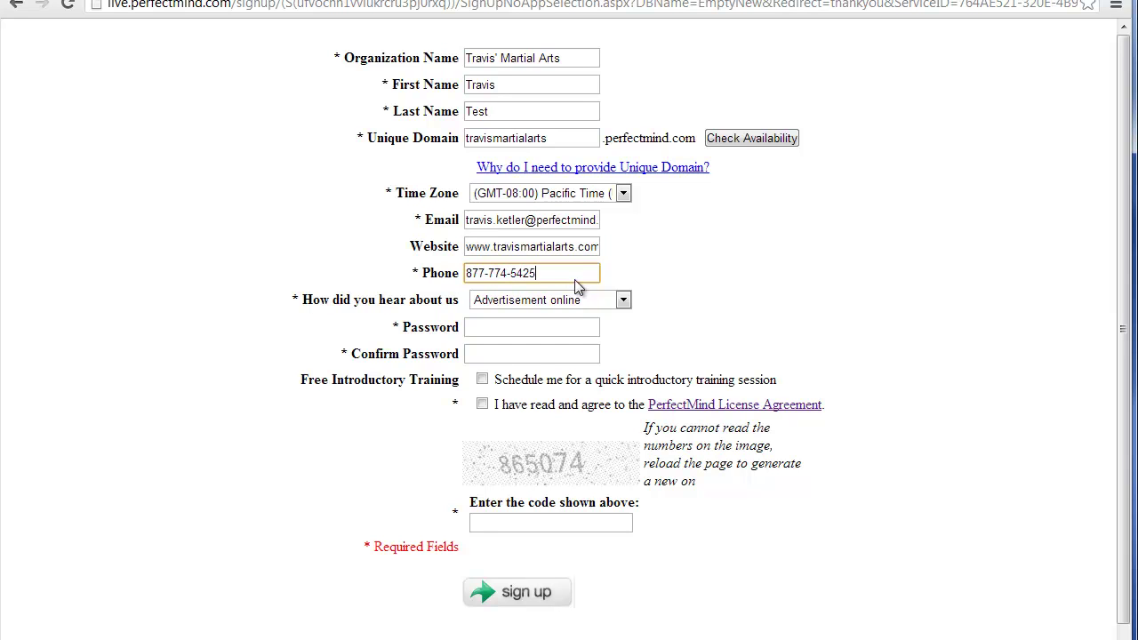
pyautogui.click(569, 302)
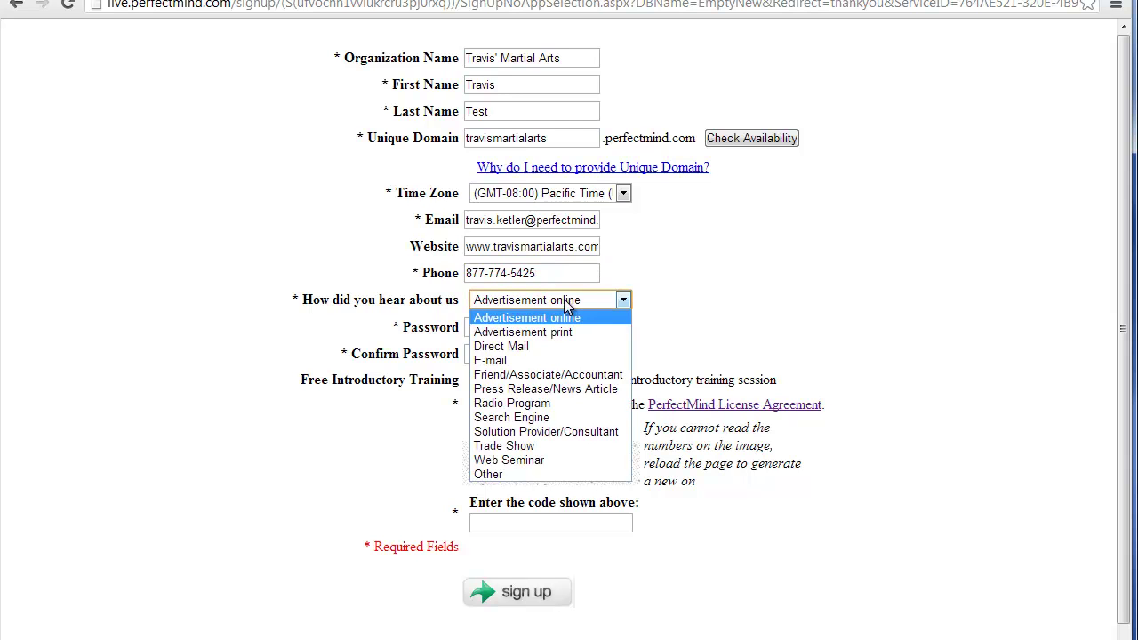
pyautogui.click(525, 474)
# Step: Set and confirm the account password, accept the License Agreement, and enter the verification code
pyautogui.click(513, 326)
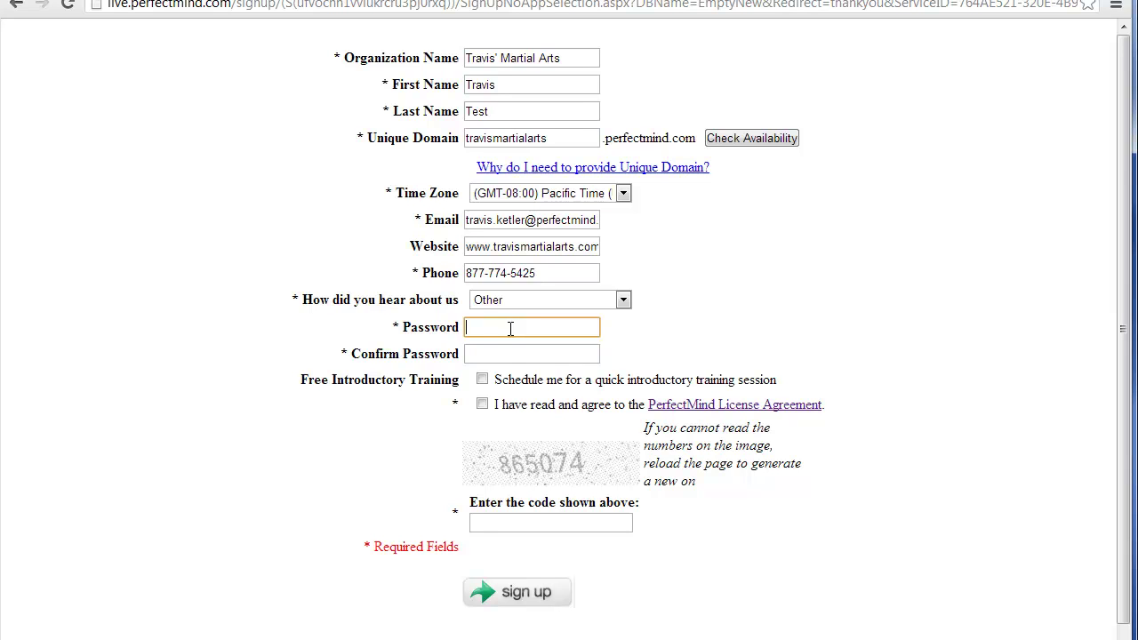
pyautogui.write('*******')
pyautogui.press('Tab')
pyautogui.write('*******')
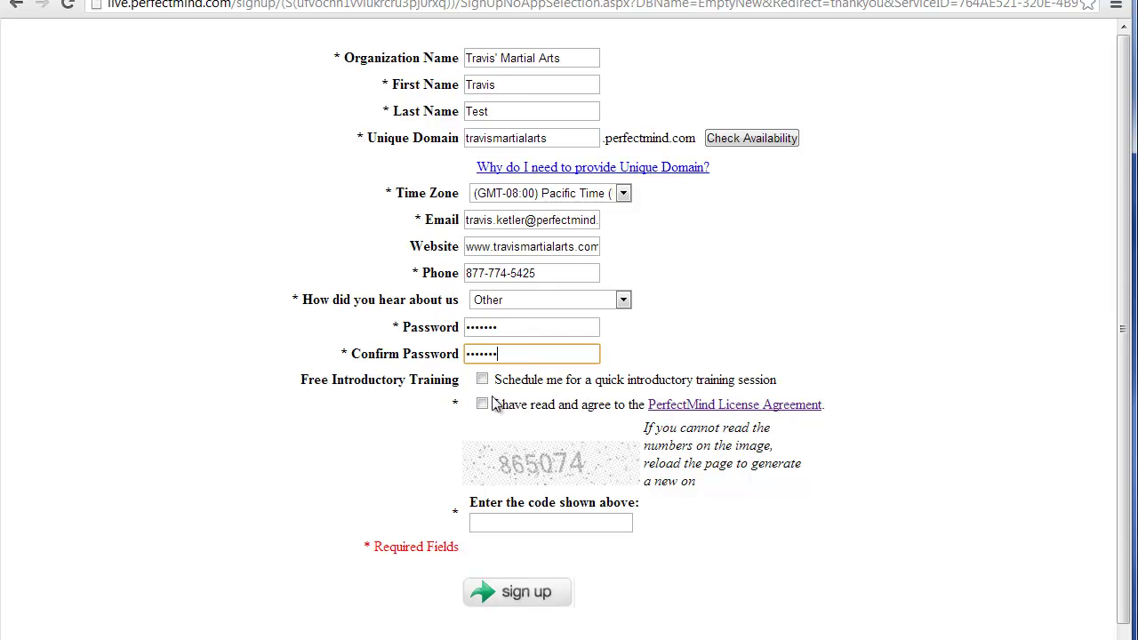
pyautogui.click(482, 404)
pyautogui.click(572, 520)
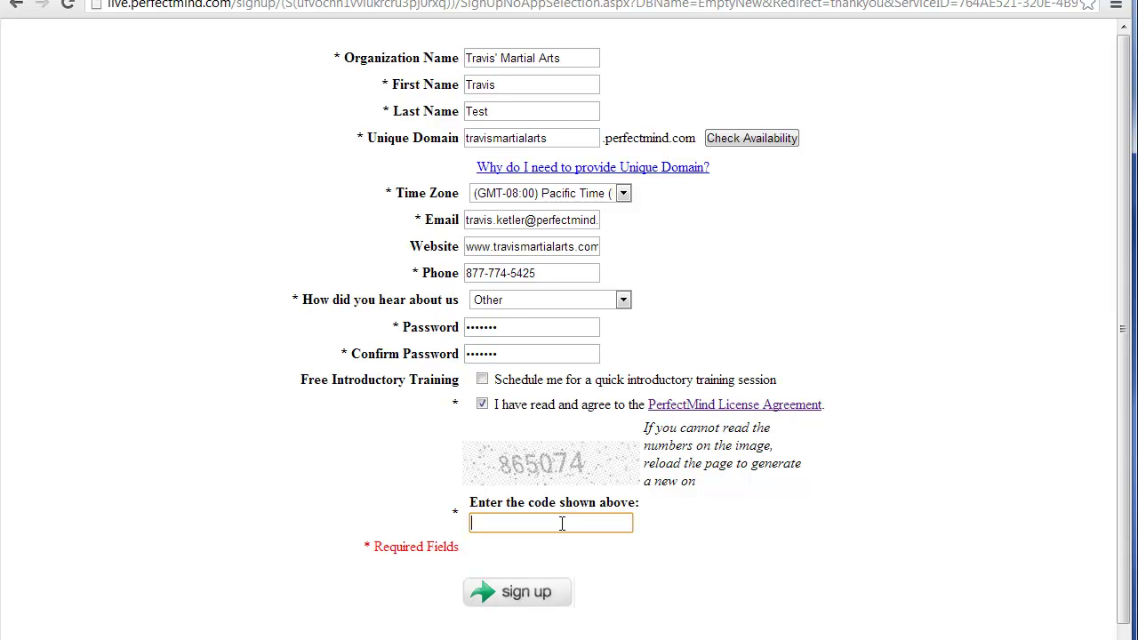
pyautogui.write('865074')
# Step: Submit the signup form and switch back to the mail inbox
pyautogui.click(527, 220)
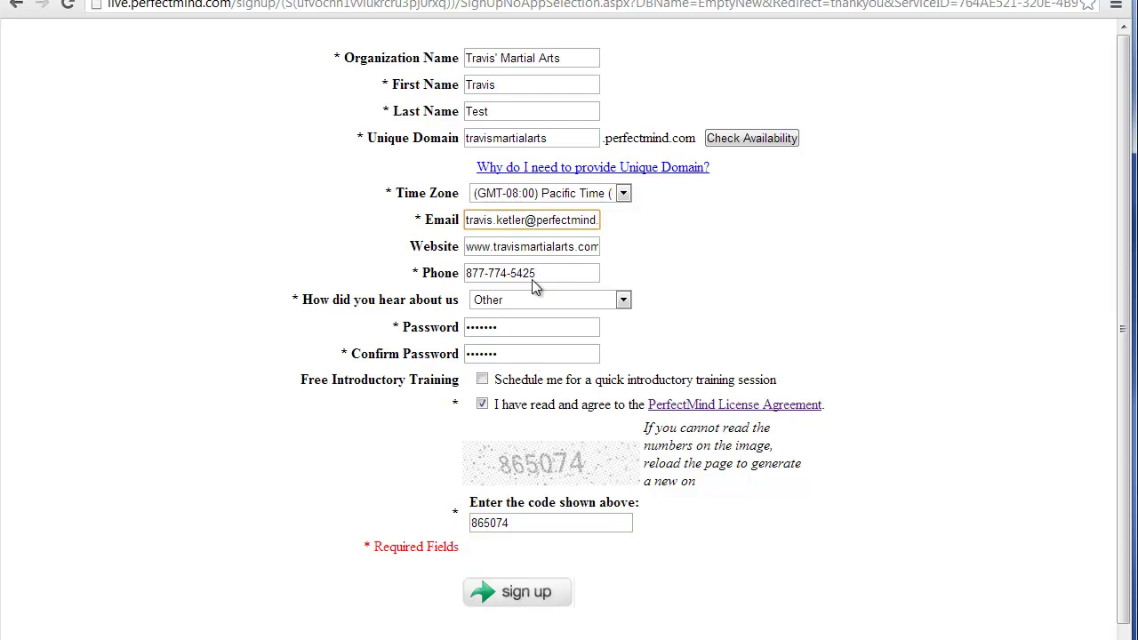
pyautogui.click(524, 596)
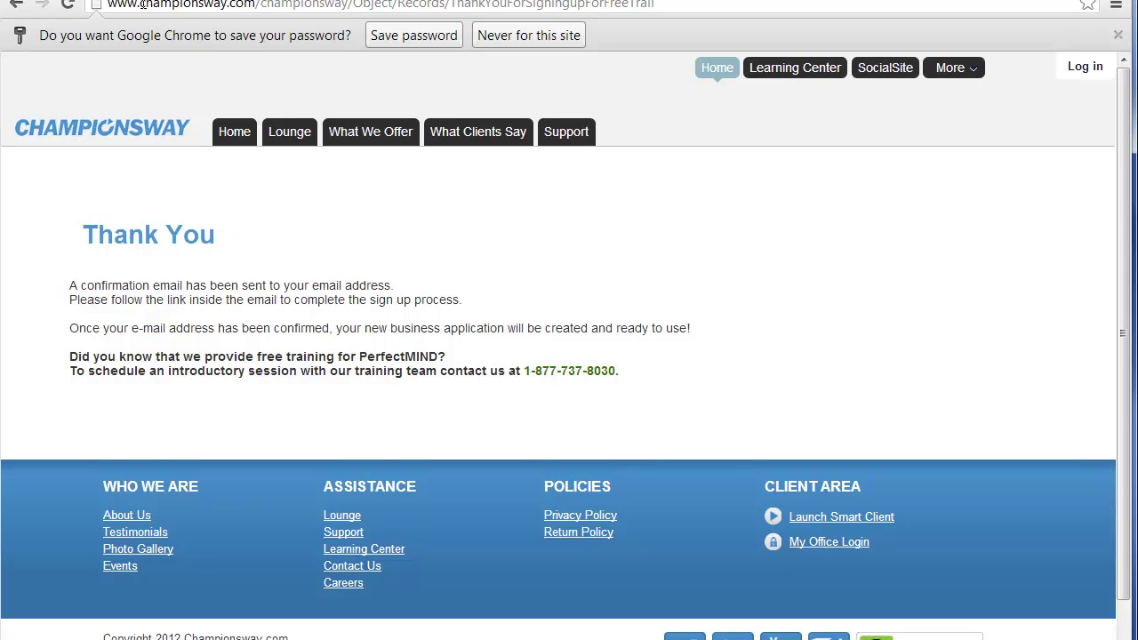
pyautogui.click(169, 0)
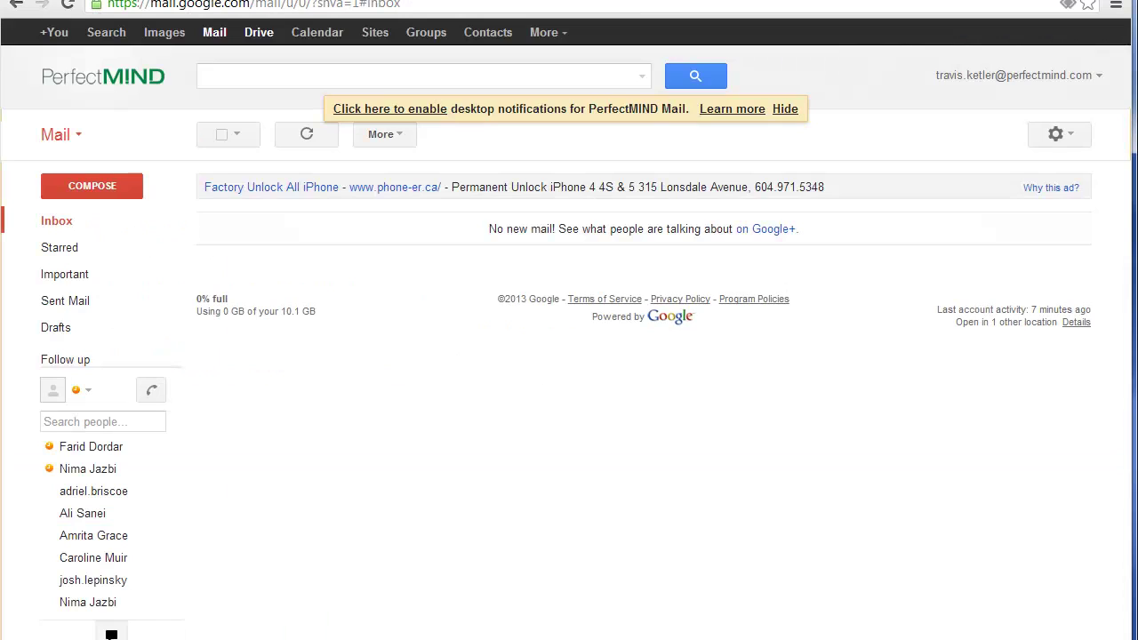
# Step: Refresh the inbox, open the PerfectMind Registration email, and follow its confirmation link
pyautogui.click(57, 224)
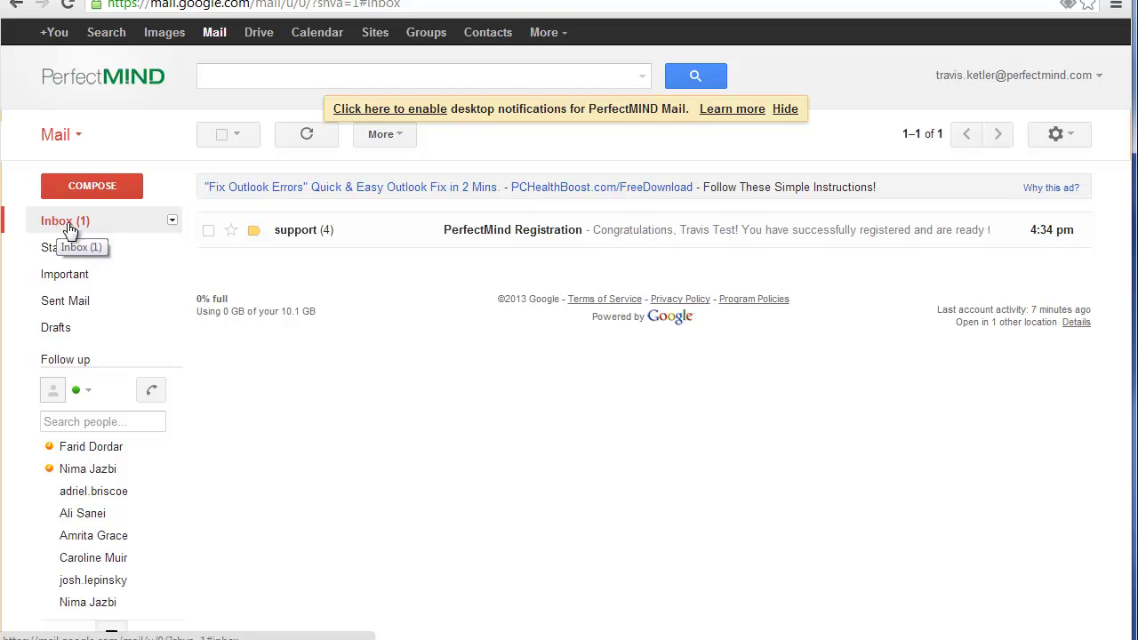
pyautogui.click(293, 231)
pyautogui.scroll(-2, 321, 276)
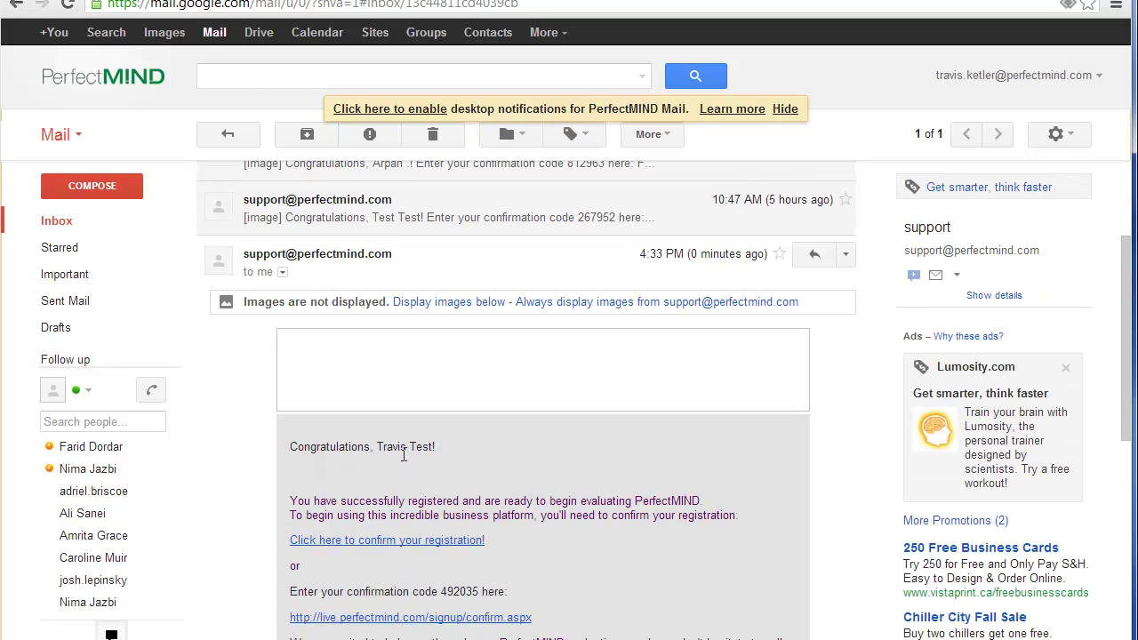
pyautogui.click(388, 540)
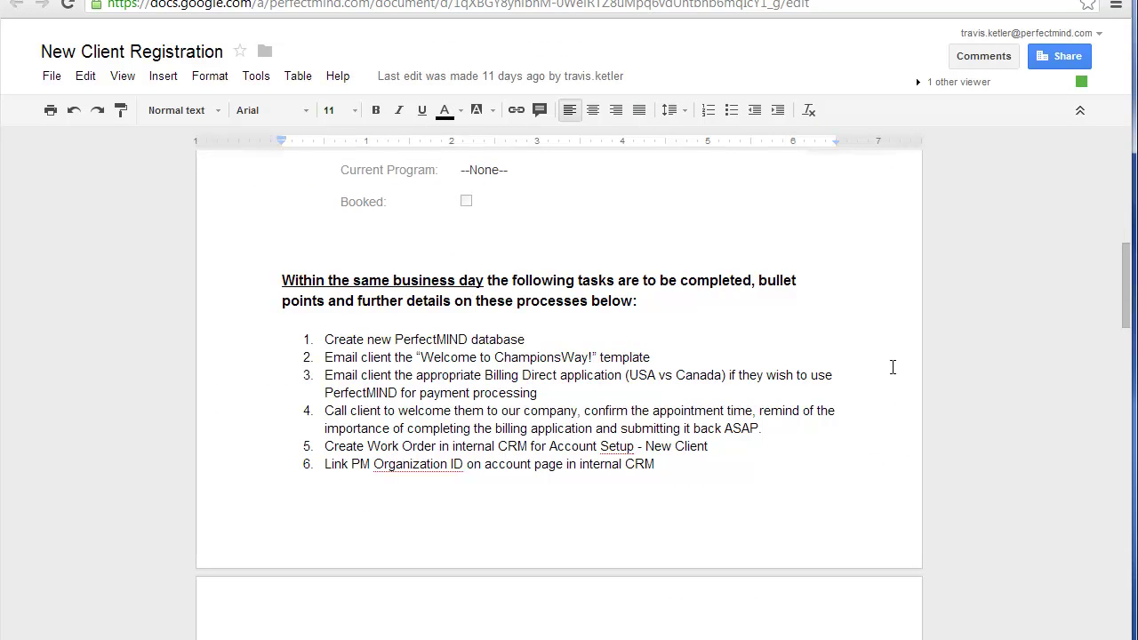
# Step: Scroll the New Client Registration doc down to the martial arts database creation steps
pyautogui.scroll(-2, 873, 366)
pyautogui.scroll(-2, 874, 367)
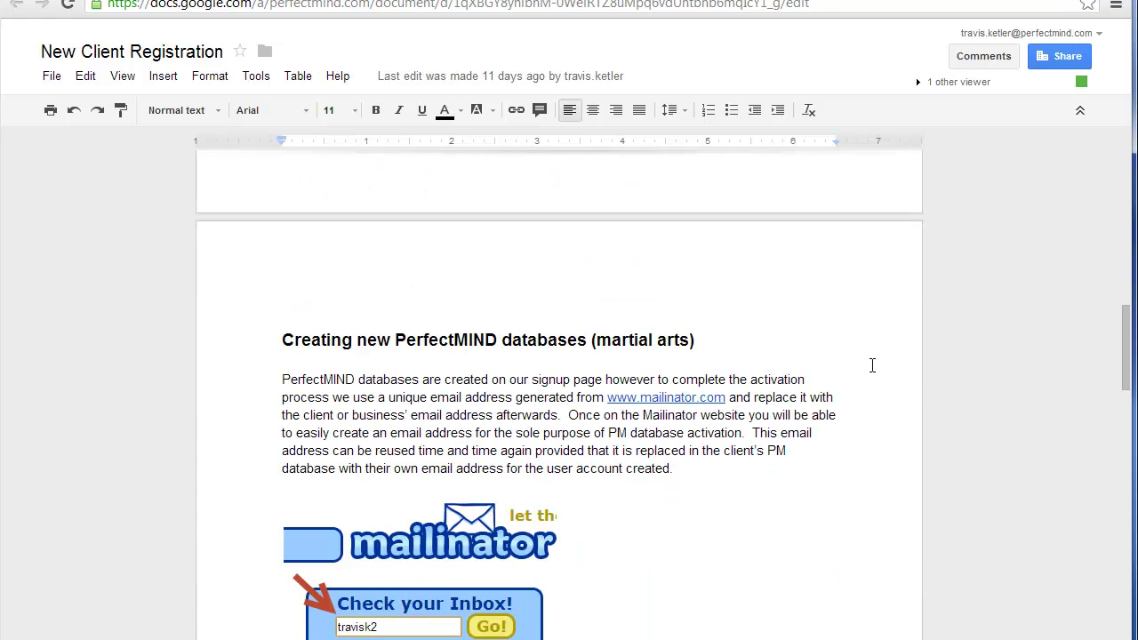
pyautogui.scroll(-5, 874, 368)
pyautogui.scroll(-3, 867, 371)
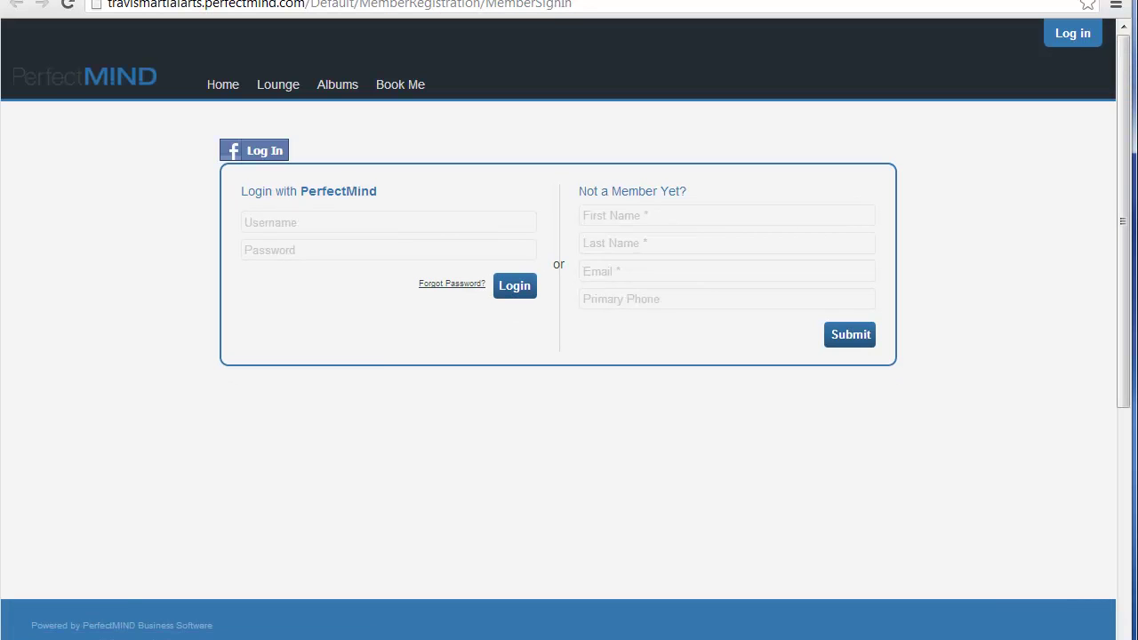
# Step: Sign in to the Travis' Martial Arts site with the admin login, declining to save the password
pyautogui.click(312, 219)
pyautogui.press('Tab')
pyautogui.write('•••••••')
pyautogui.click(505, 293)
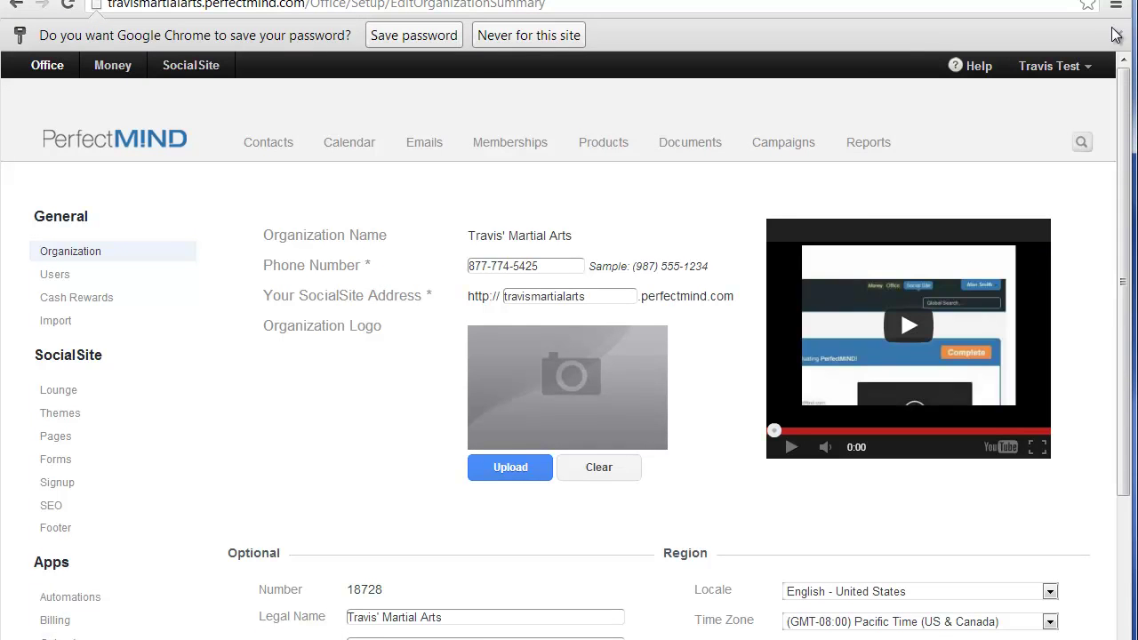
pyautogui.click(1118, 35)
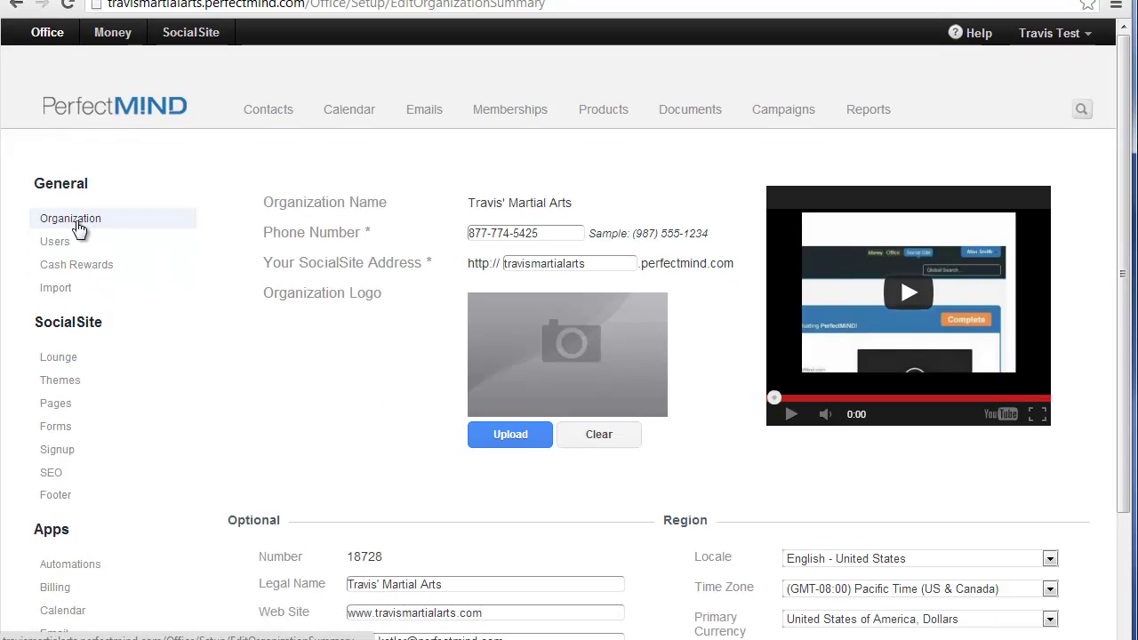
# Step: Replace the organization e-mail with the ChampionsWay support address and save
pyautogui.scroll(-1, 369, 378)
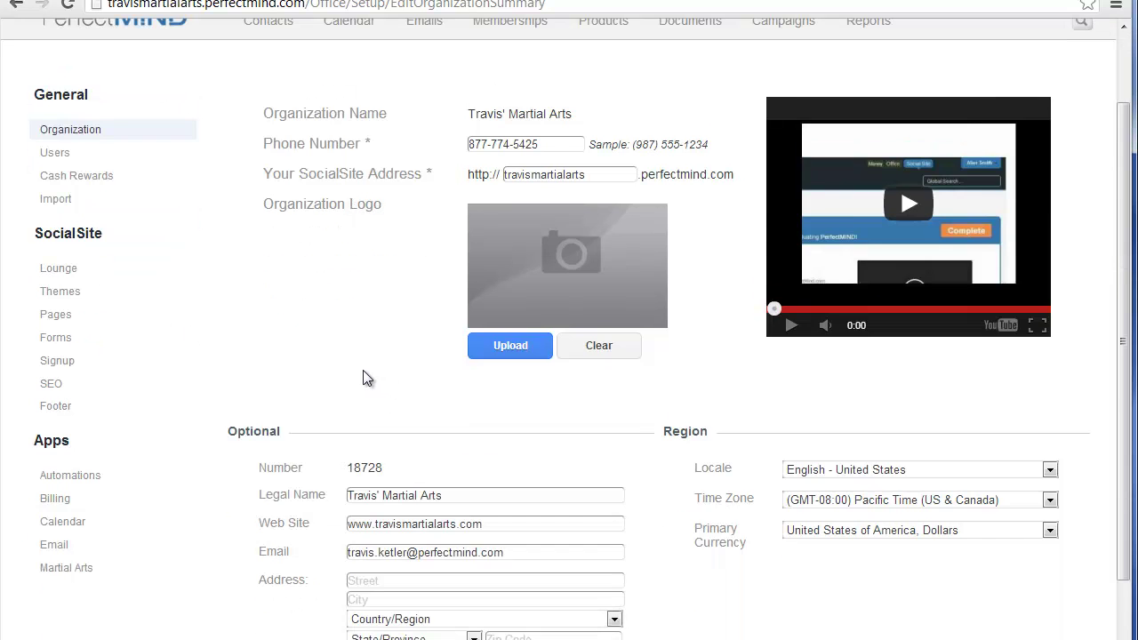
pyautogui.scroll(-1, 367, 378)
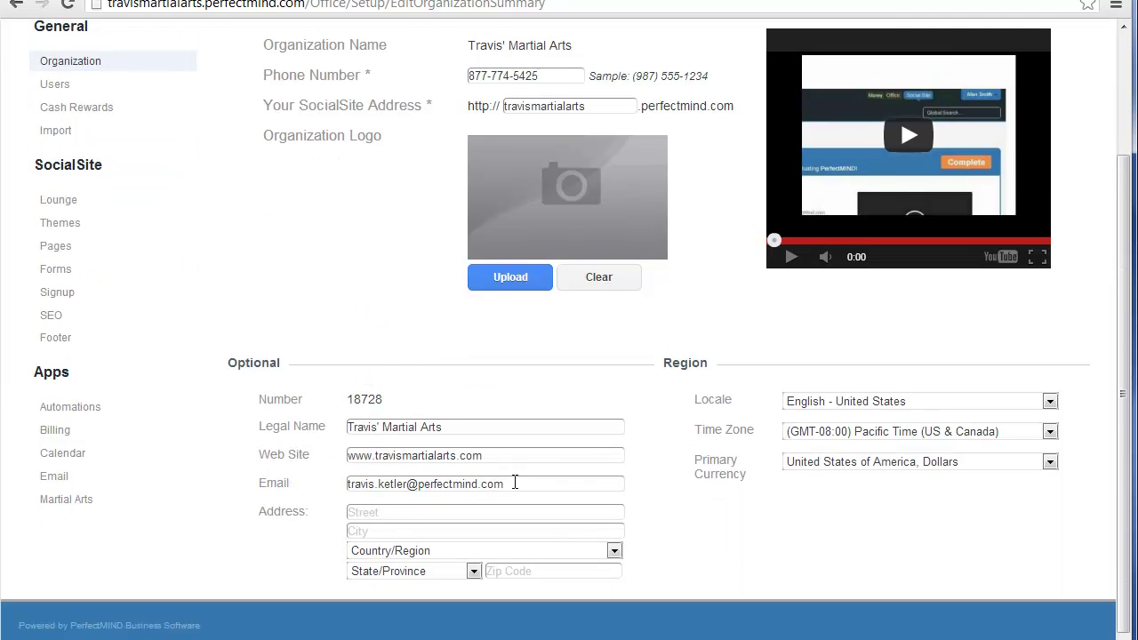
pyautogui.moveTo(514, 480); pyautogui.dragTo(347, 482)
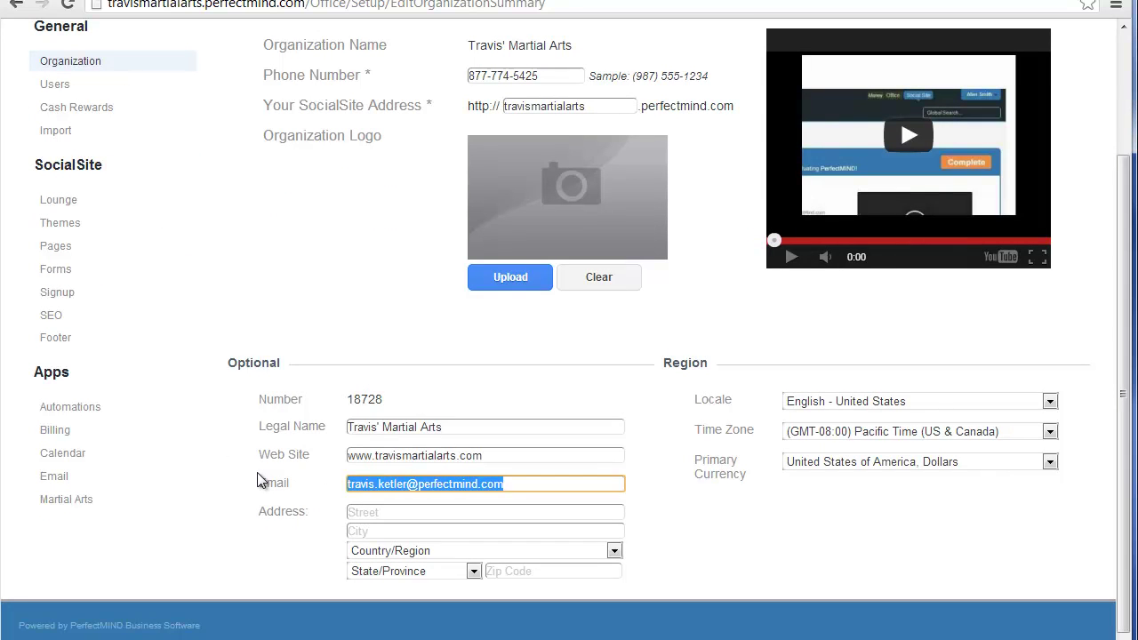
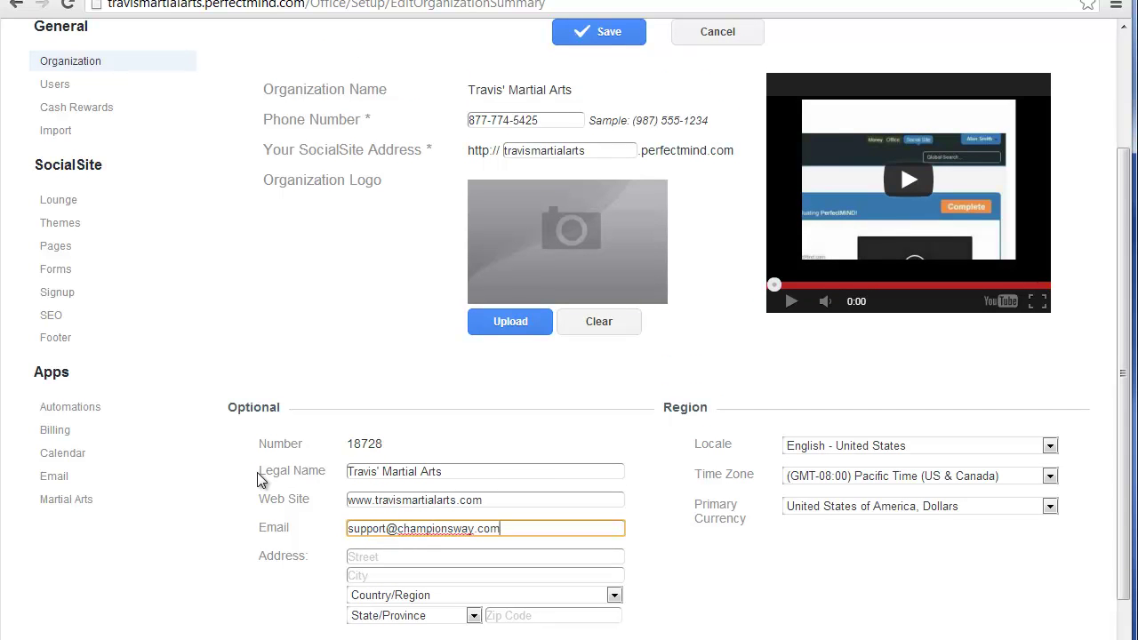
pyautogui.click(607, 36)
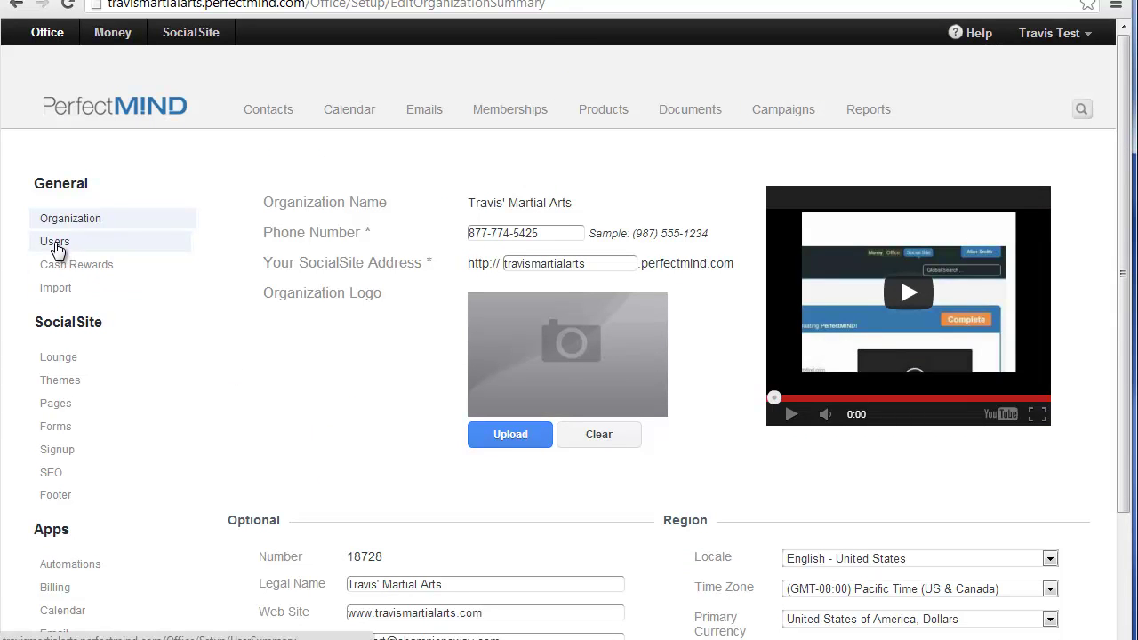
# Step: Give the admin user a new login username and the ChampionsWay support e-mail, then save
pyautogui.click(54, 245)
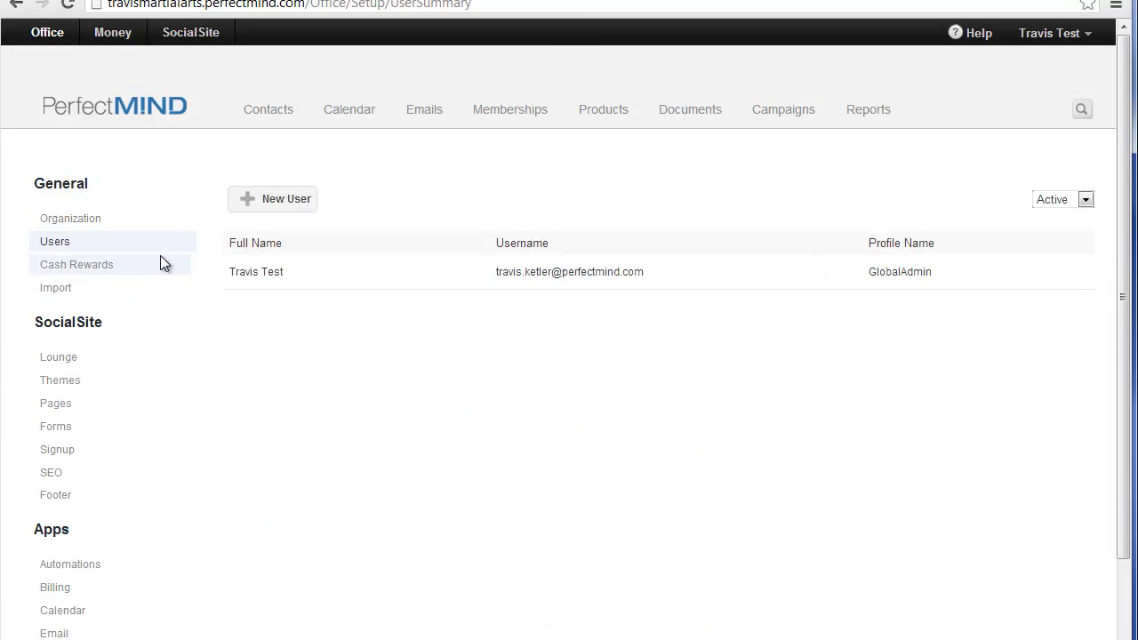
pyautogui.click(283, 281)
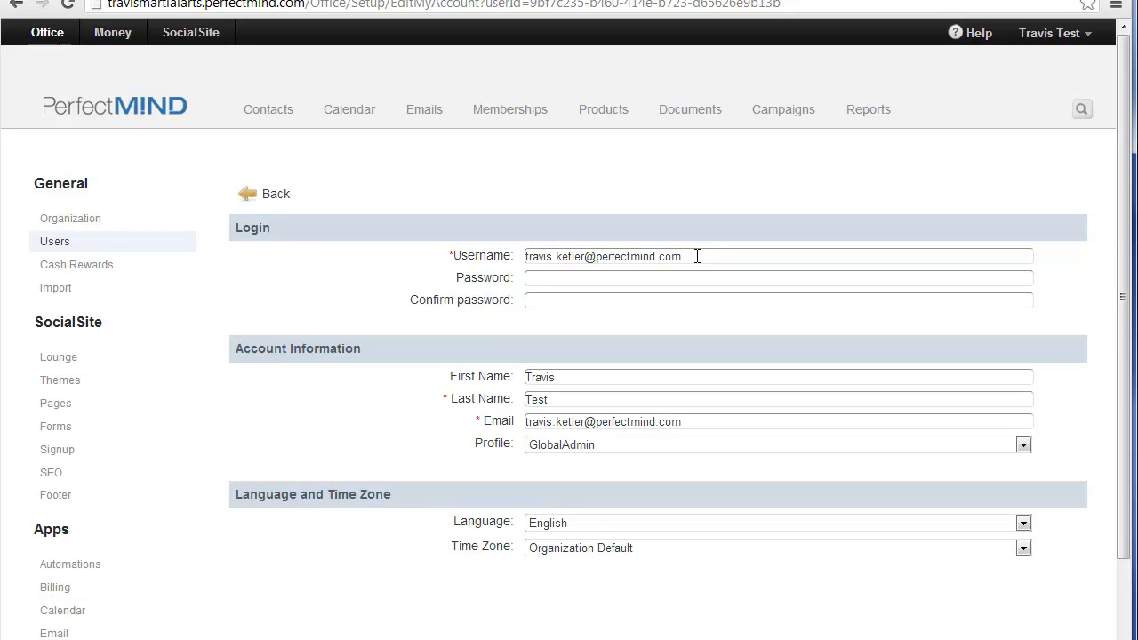
pyautogui.moveTo(697, 256); pyautogui.dragTo(480, 256)
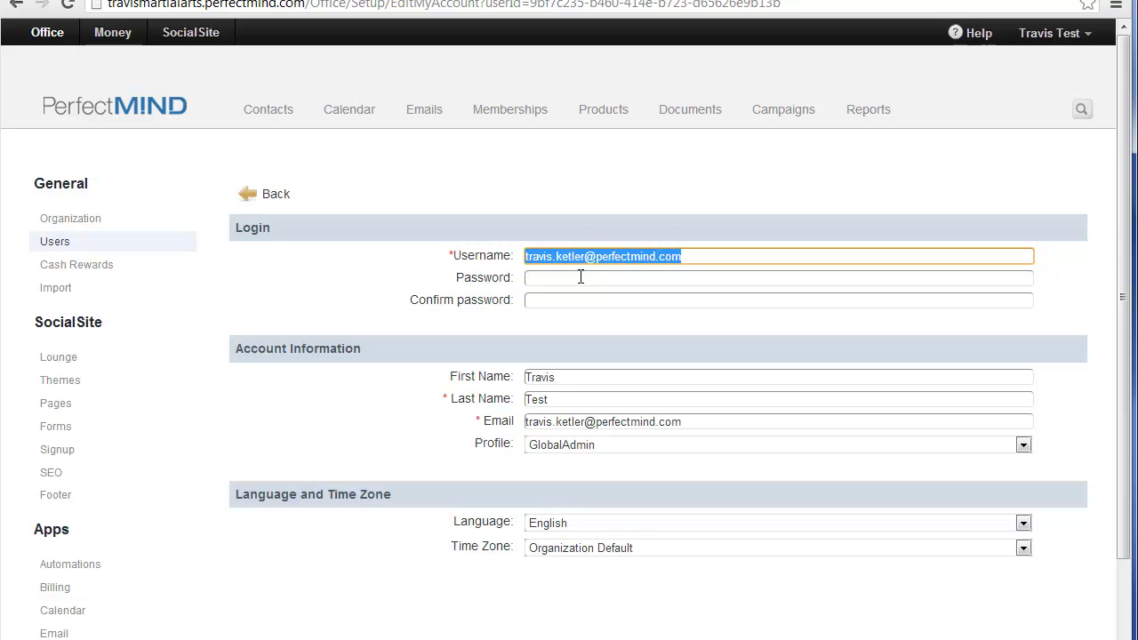
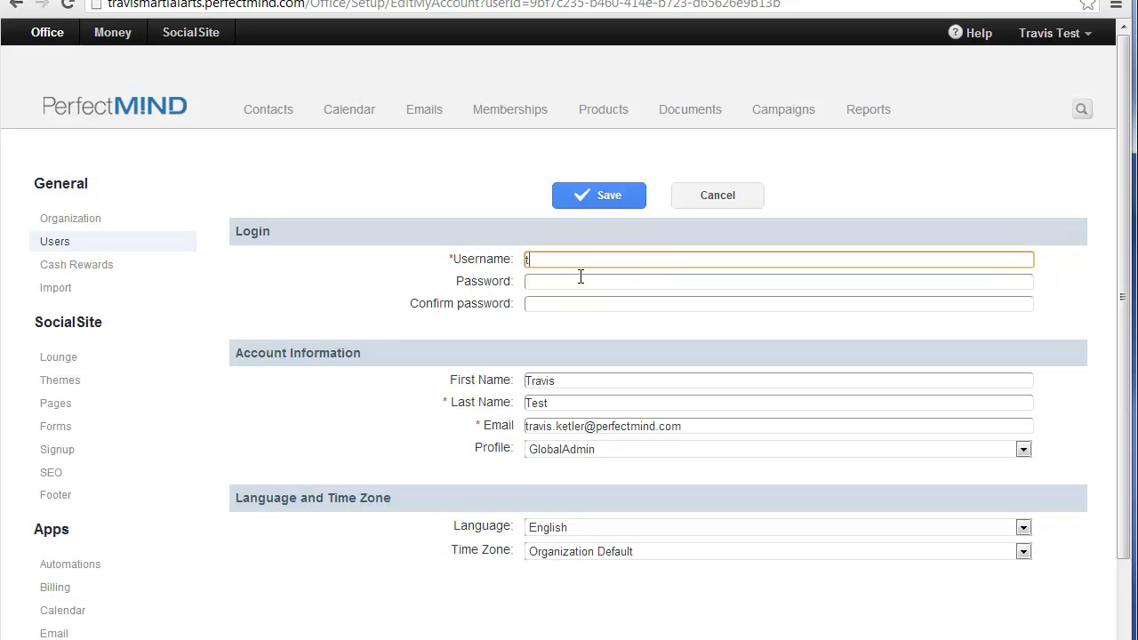
pyautogui.moveTo(696, 427); pyautogui.dragTo(508, 425)
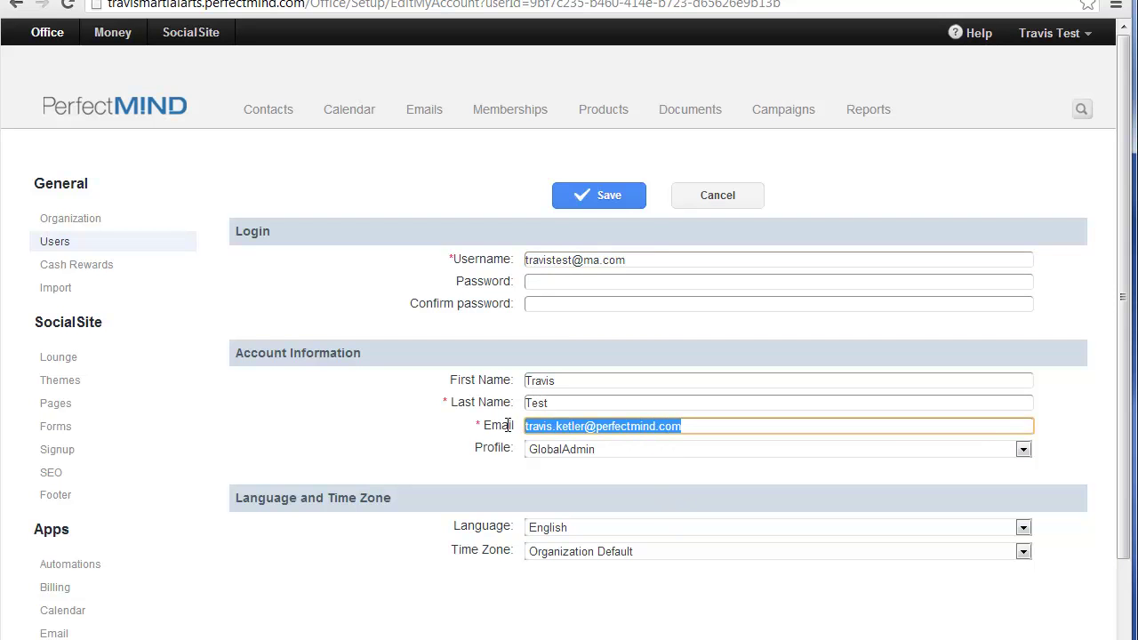
pyautogui.write('support')
pyautogui.press('Down')
pyautogui.press('Tab')
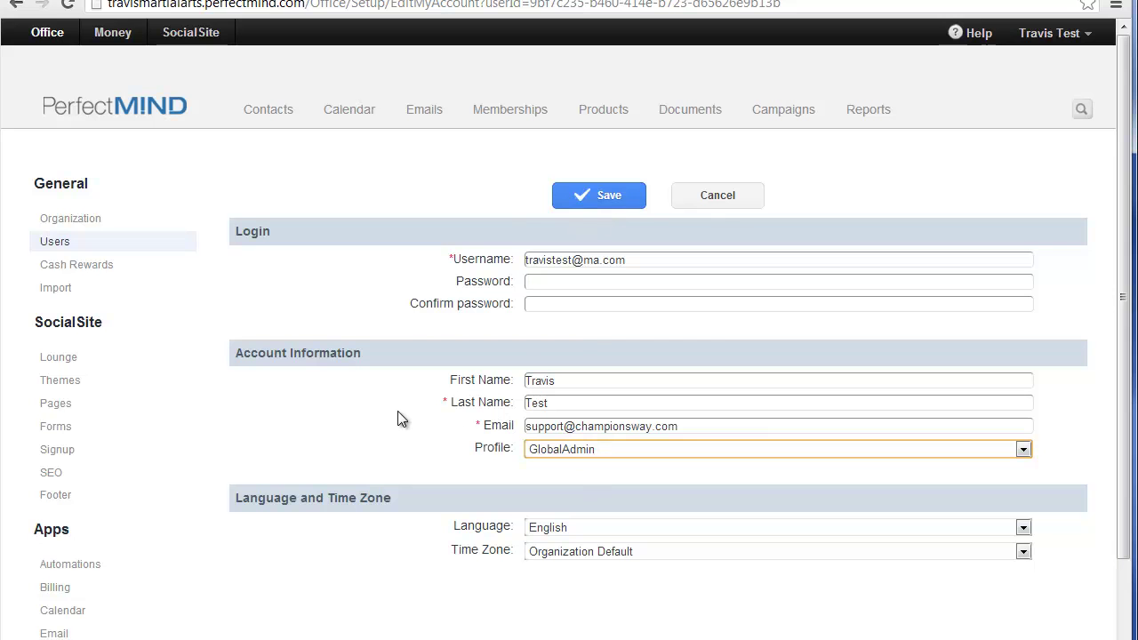
pyautogui.click(580, 201)
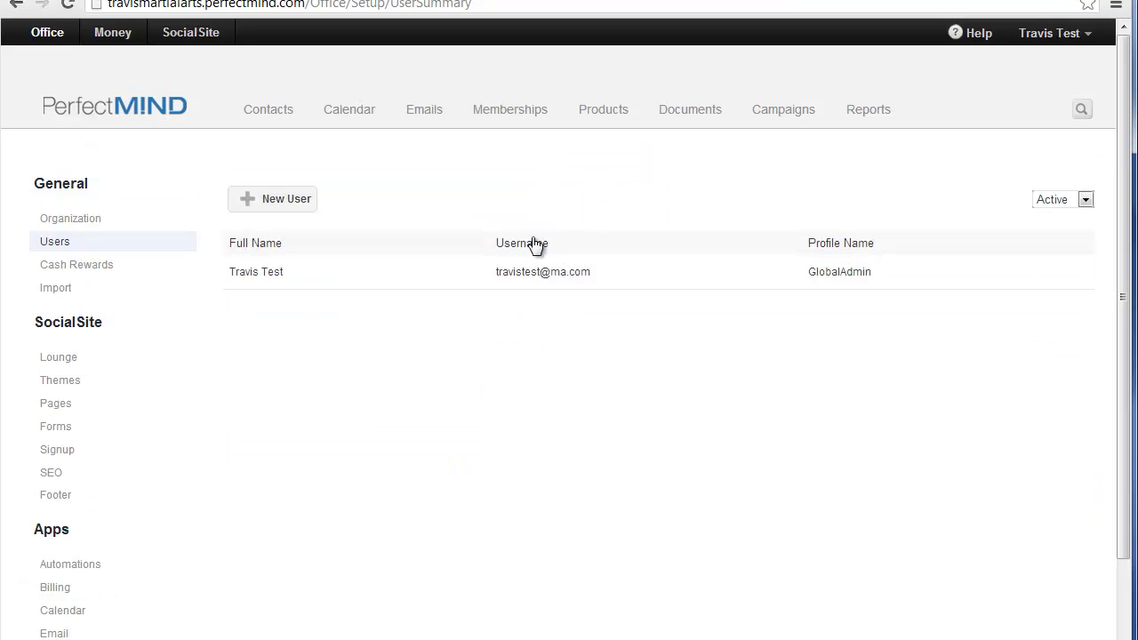
# Step: Copy the admin user's new username from their account details
pyautogui.click(541, 277)
pyautogui.tripleClick(641, 255)
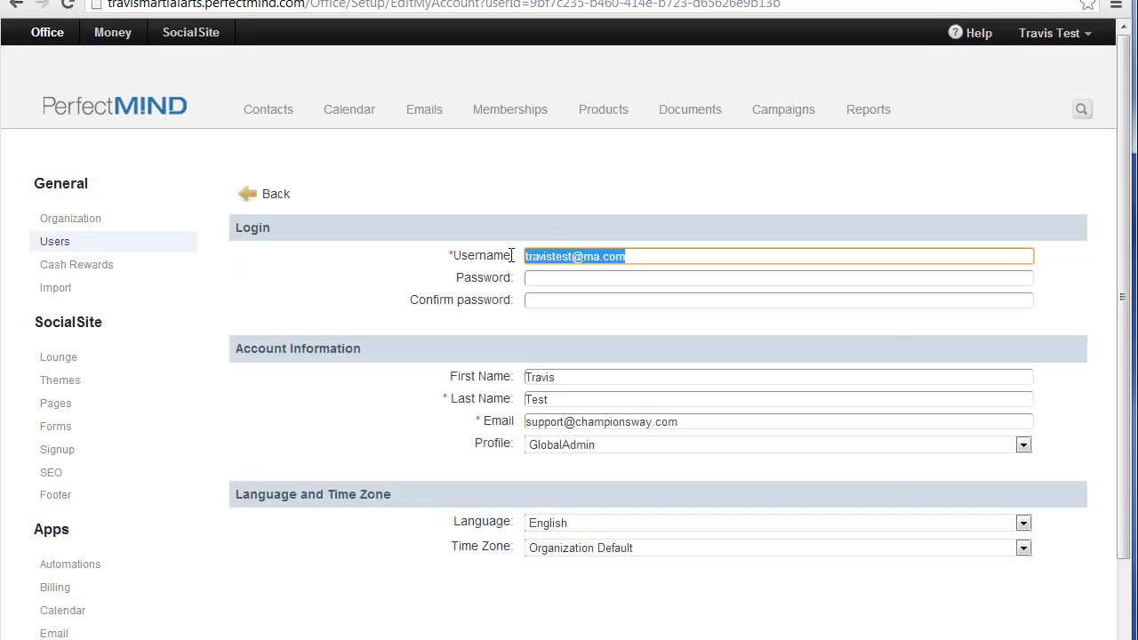
pyautogui.rightClick(571, 258)
pyautogui.click(630, 335)
# Step: Return to the Users list and log out of PerfectMIND
pyautogui.click(263, 195)
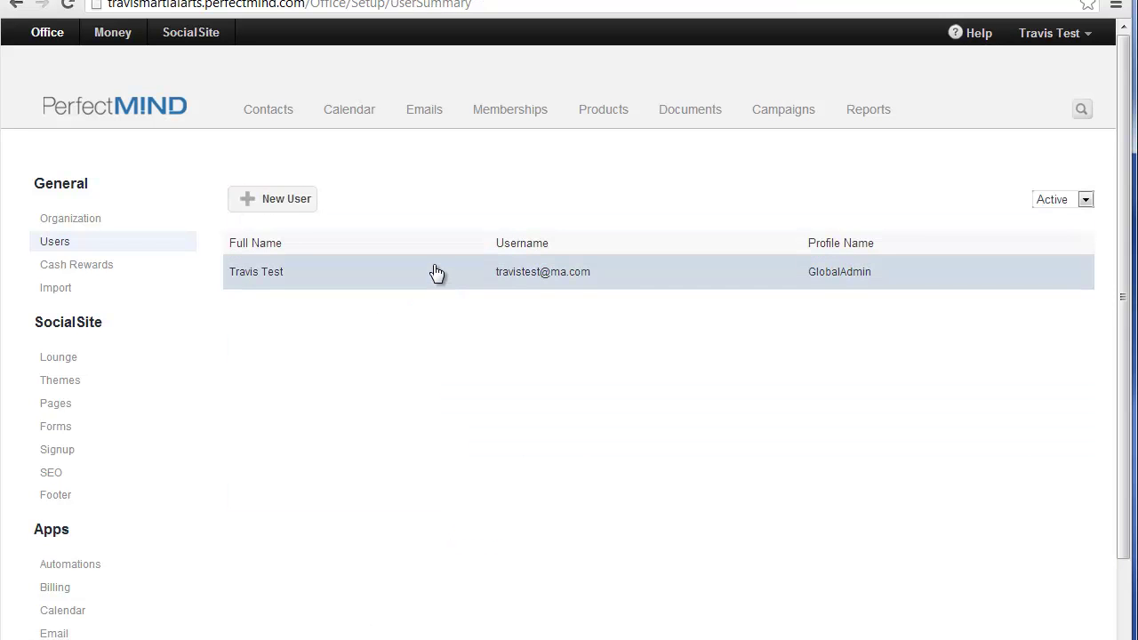
pyautogui.click(1055, 52)
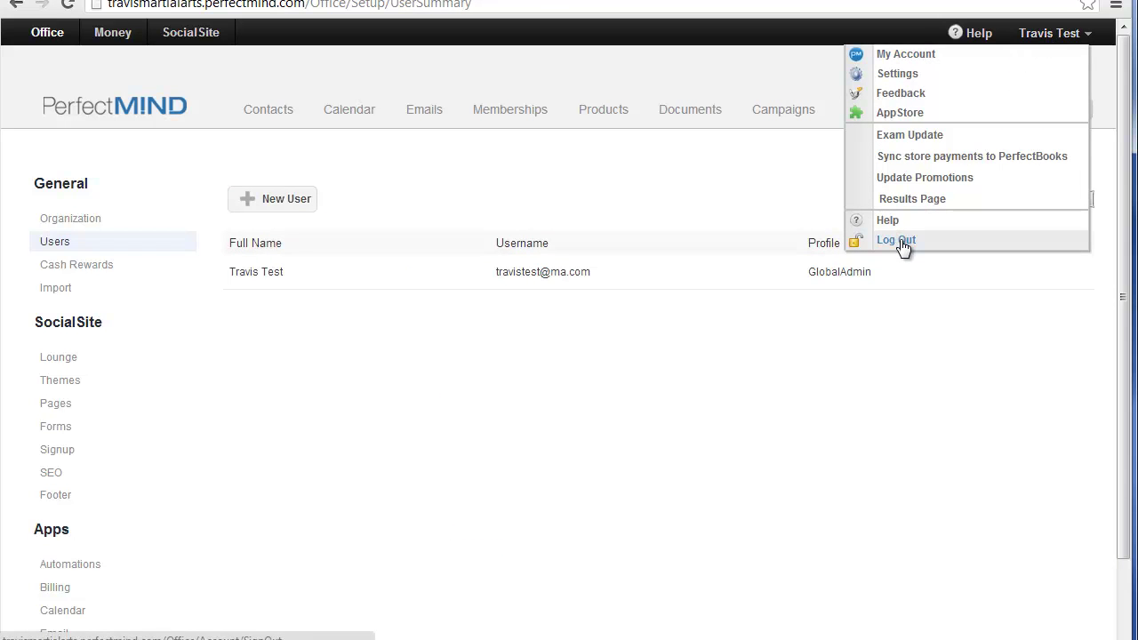
pyautogui.click(896, 240)
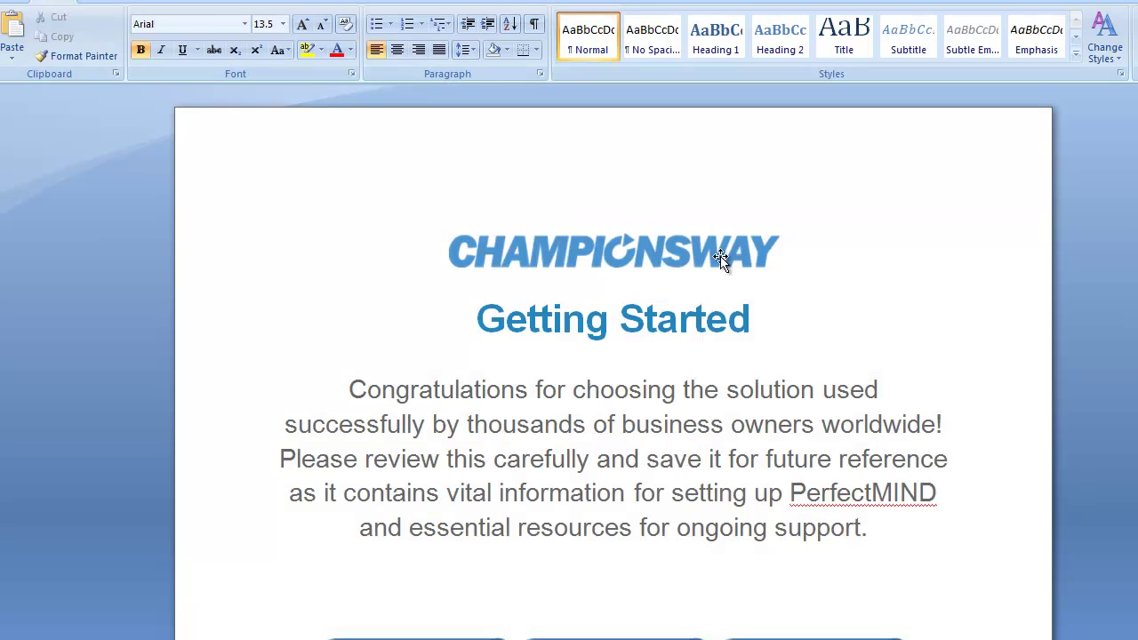
pyautogui.scroll(-1, 1124, 248)
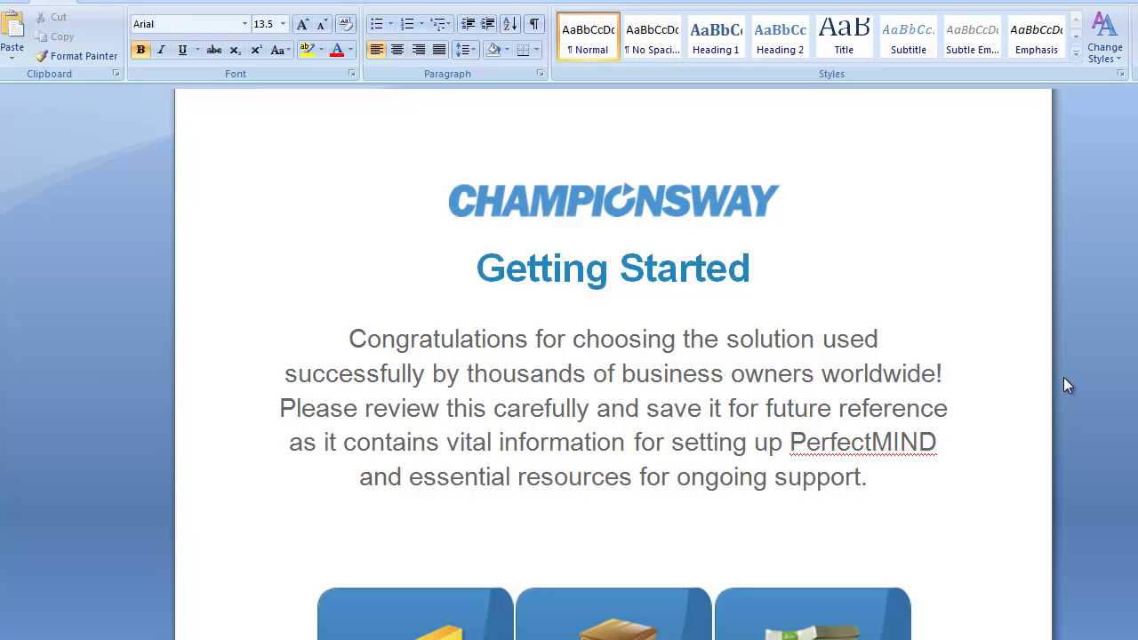
pyautogui.scroll(-10, 1068, 402)
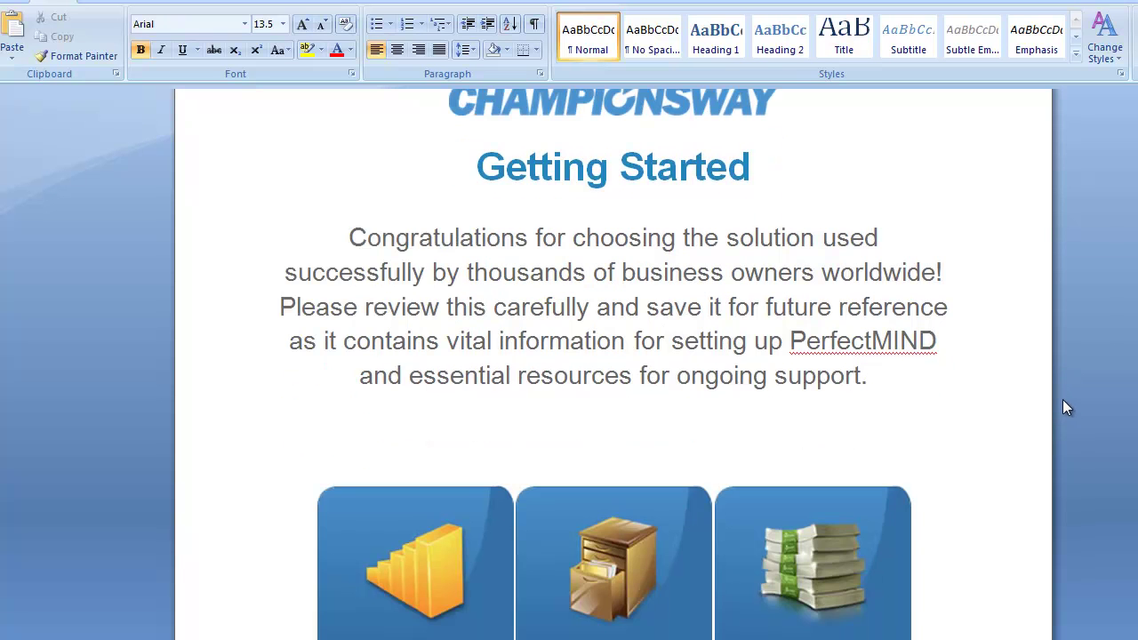
pyautogui.scroll(-3, 1063, 400)
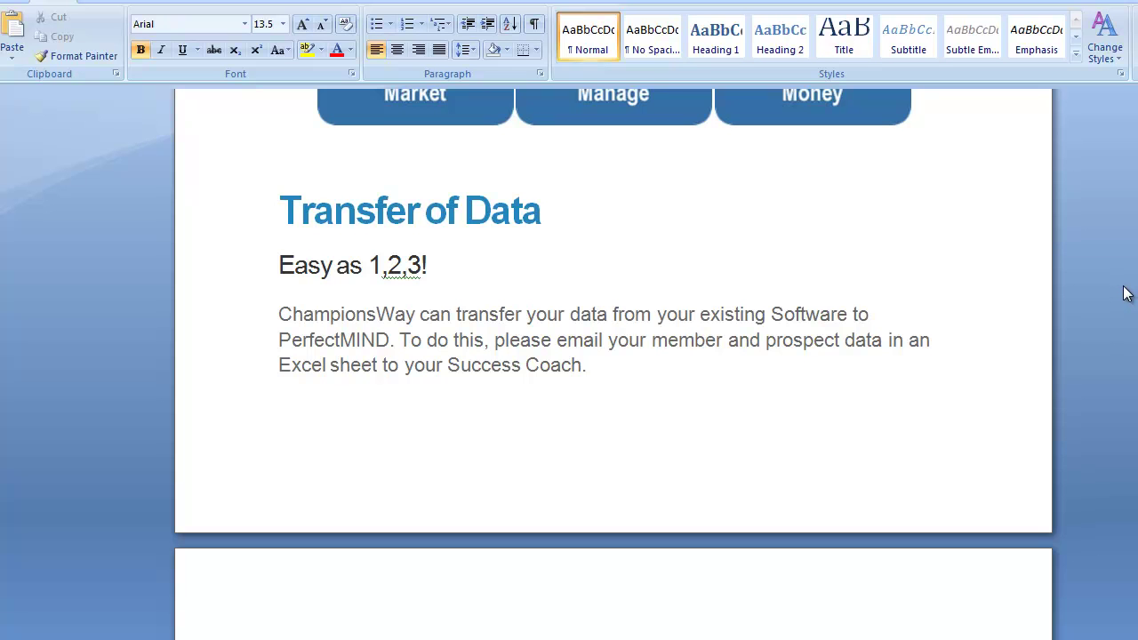
pyautogui.scroll(-3, 1119, 318)
pyautogui.scroll(-4, 1119, 318)
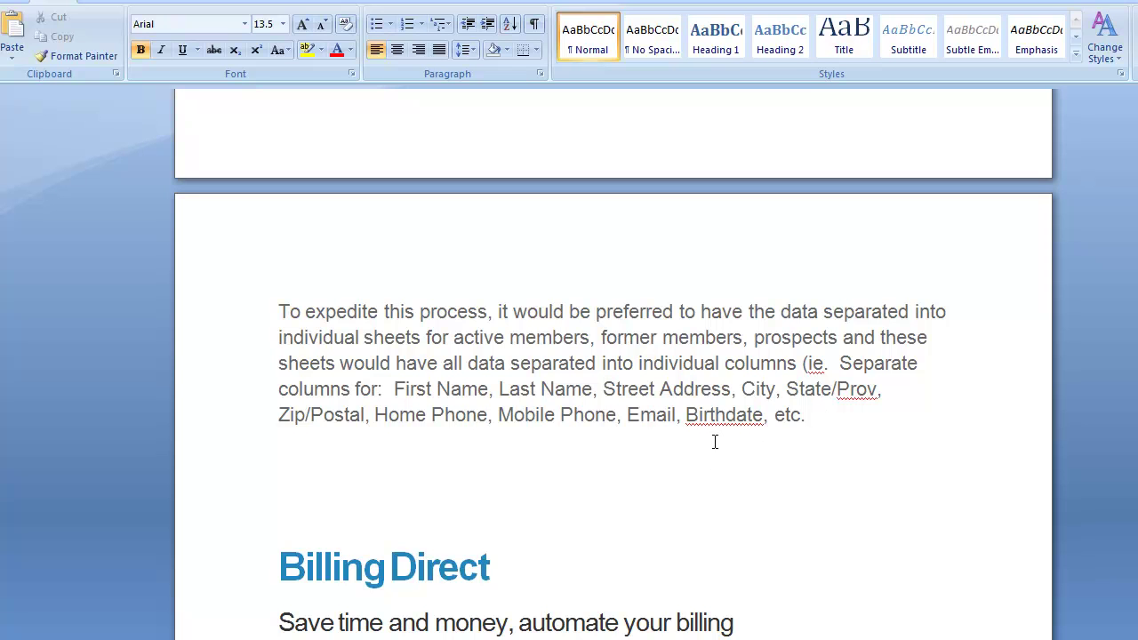
pyautogui.scroll(-5, 732, 479)
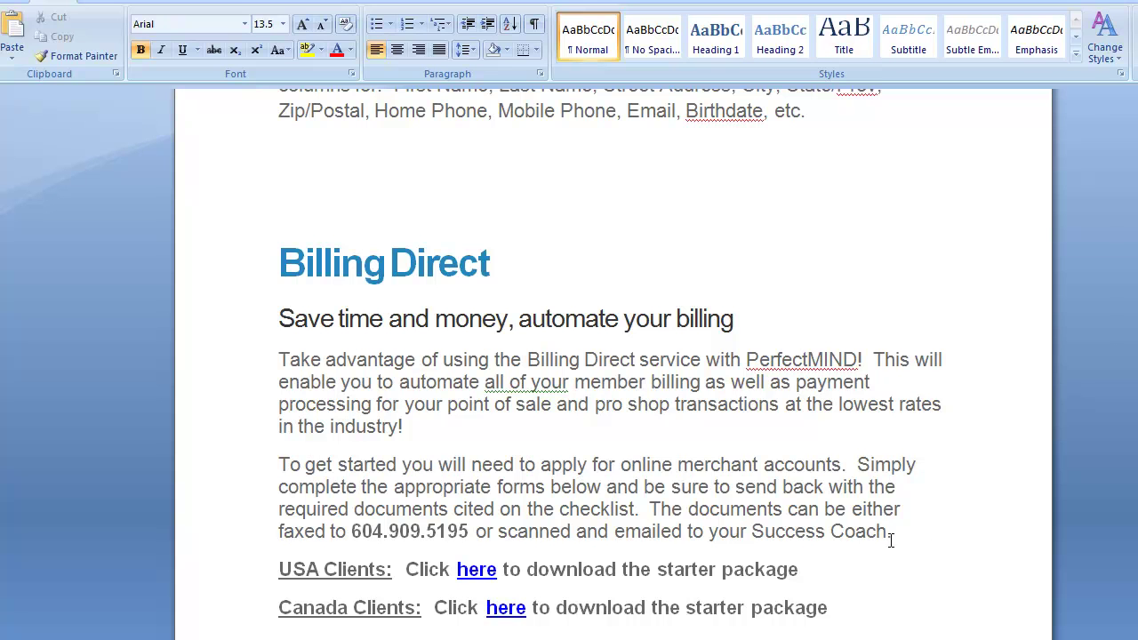
pyautogui.scroll(-3, 887, 539)
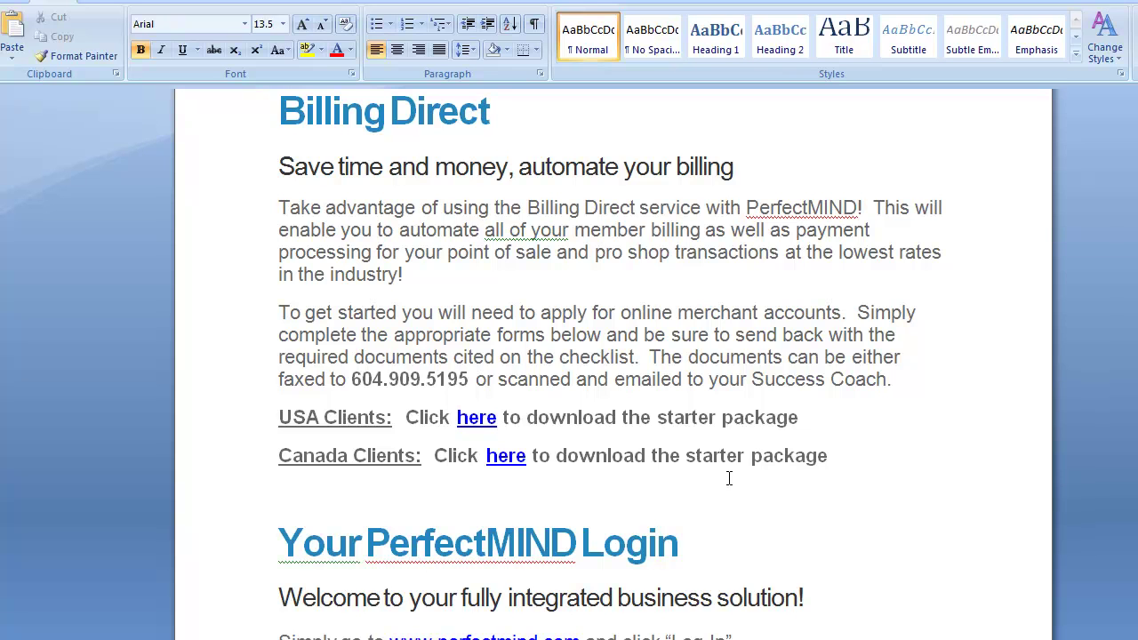
pyautogui.scroll(-1, 727, 480)
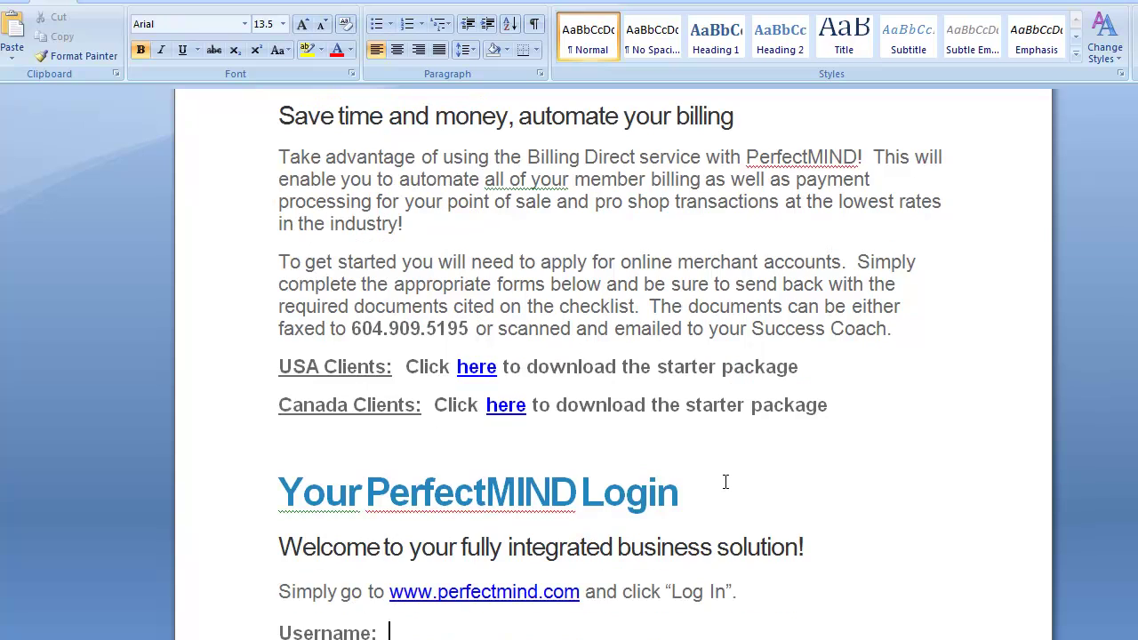
pyautogui.scroll(-4, 725, 480)
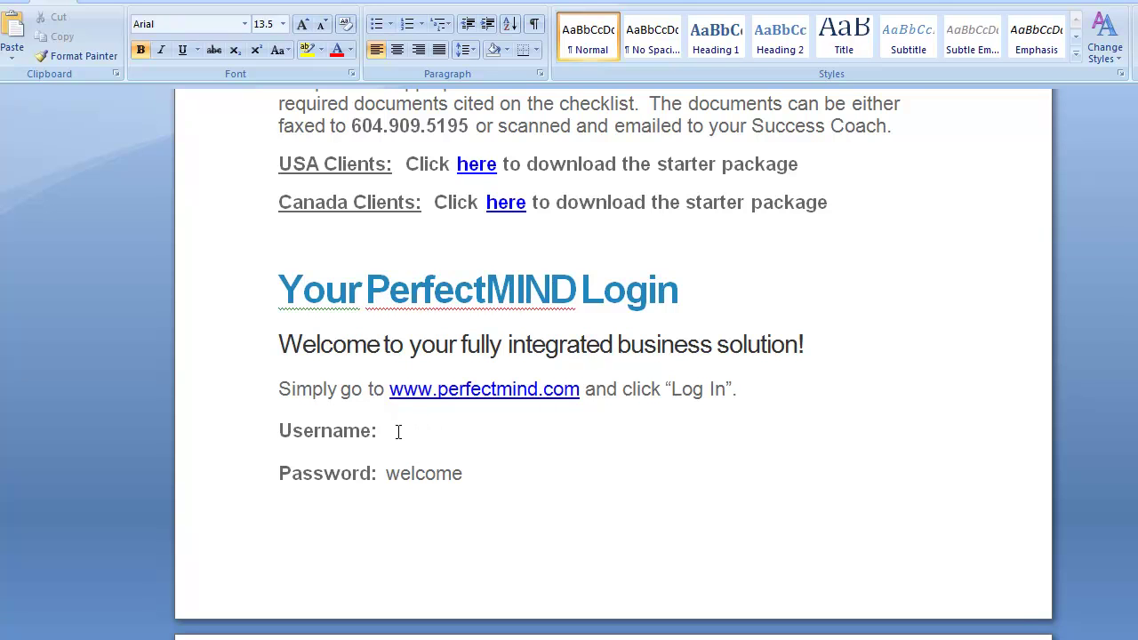
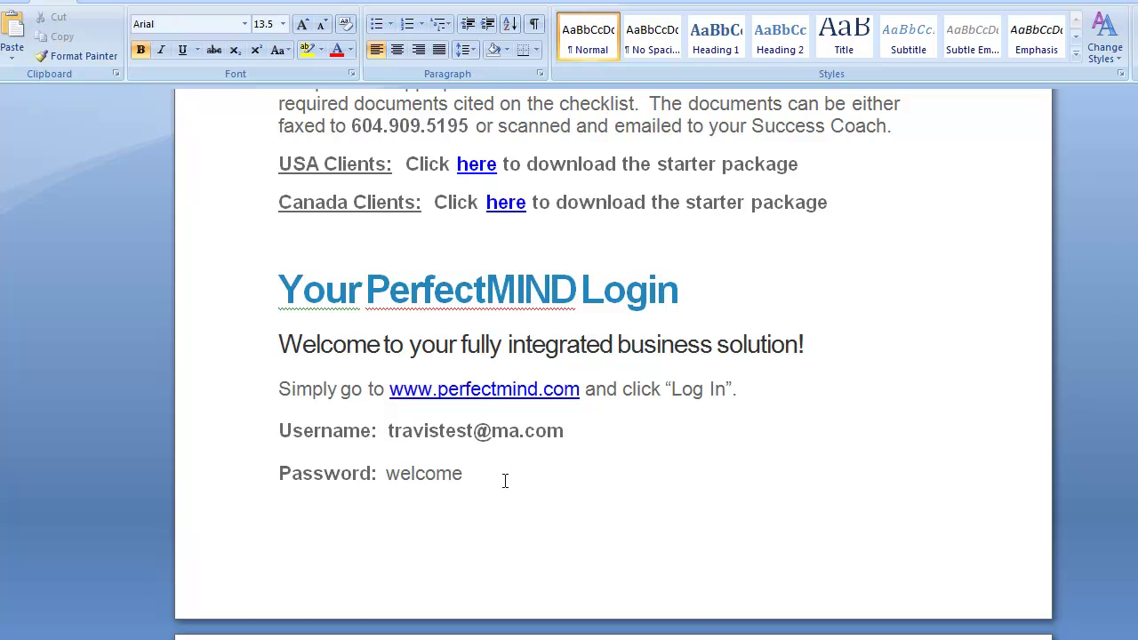
# Step: Add the client's new PerfectMIND login e-mail after 'Username:' in the welcome letter
pyautogui.scroll(-8, 805, 434)
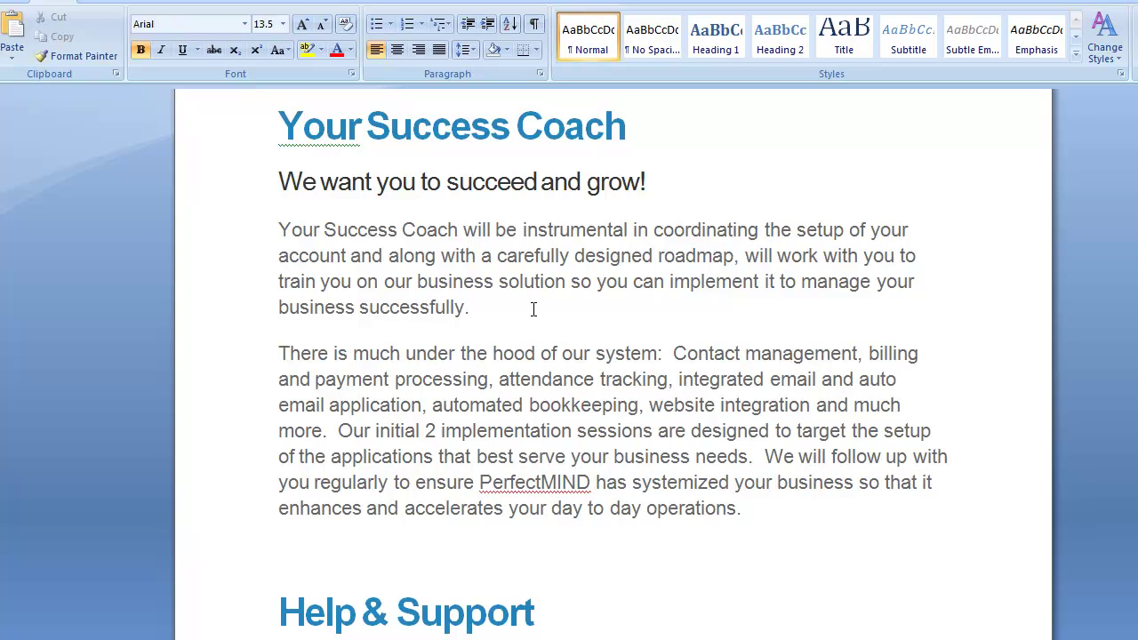
pyautogui.scroll(-2, 534, 309)
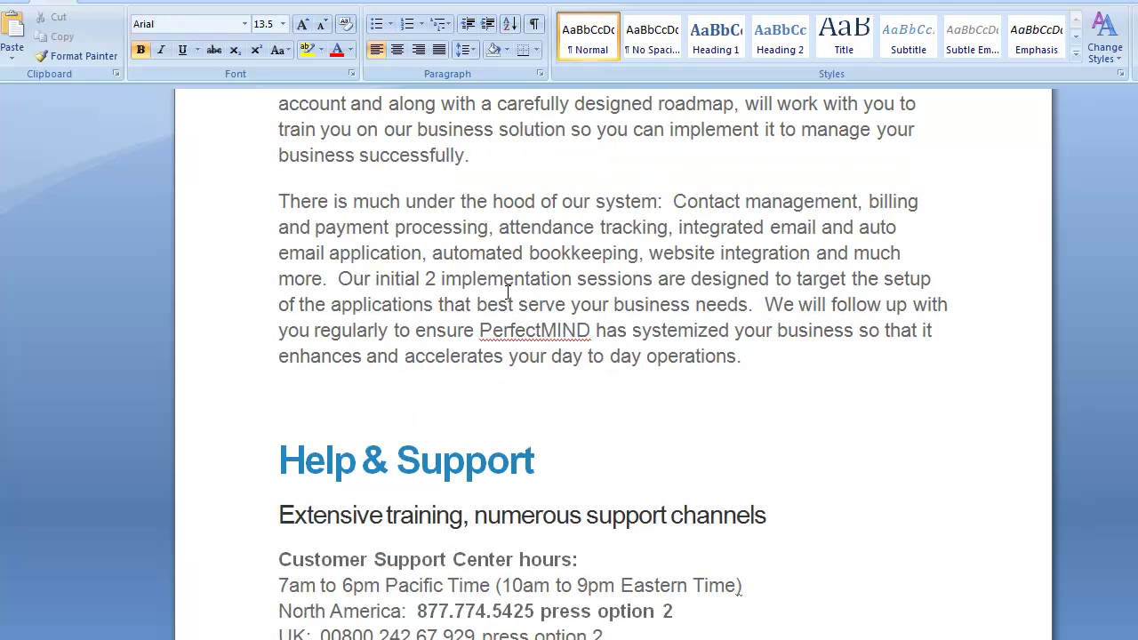
pyautogui.click(744, 356)
pyautogui.scroll(-3, 757, 498)
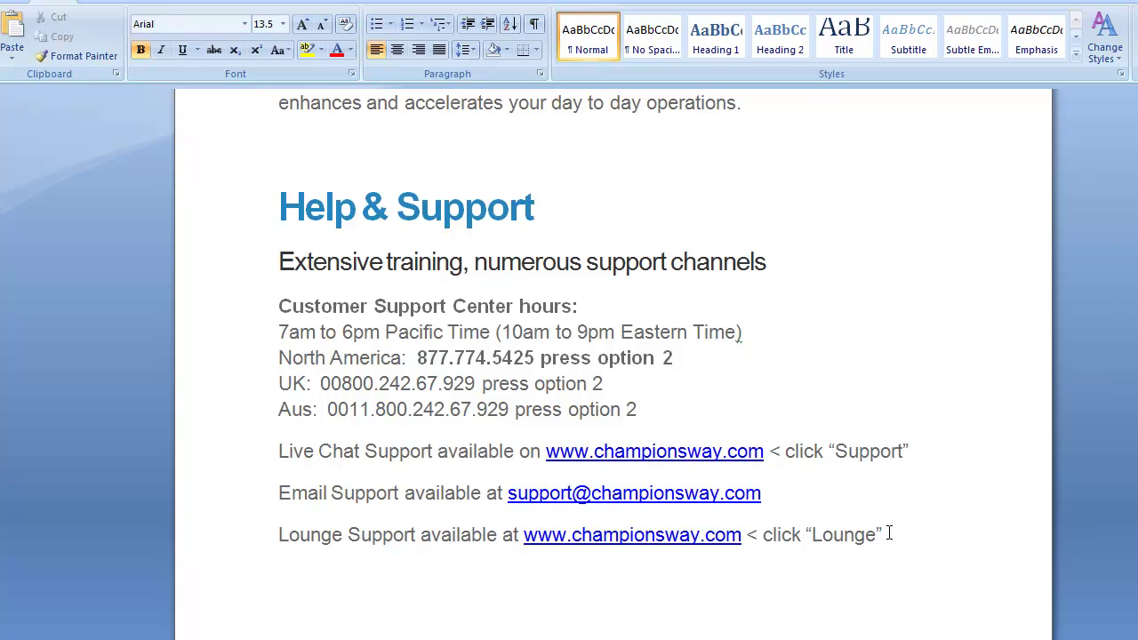
pyautogui.scroll(-12, 889, 534)
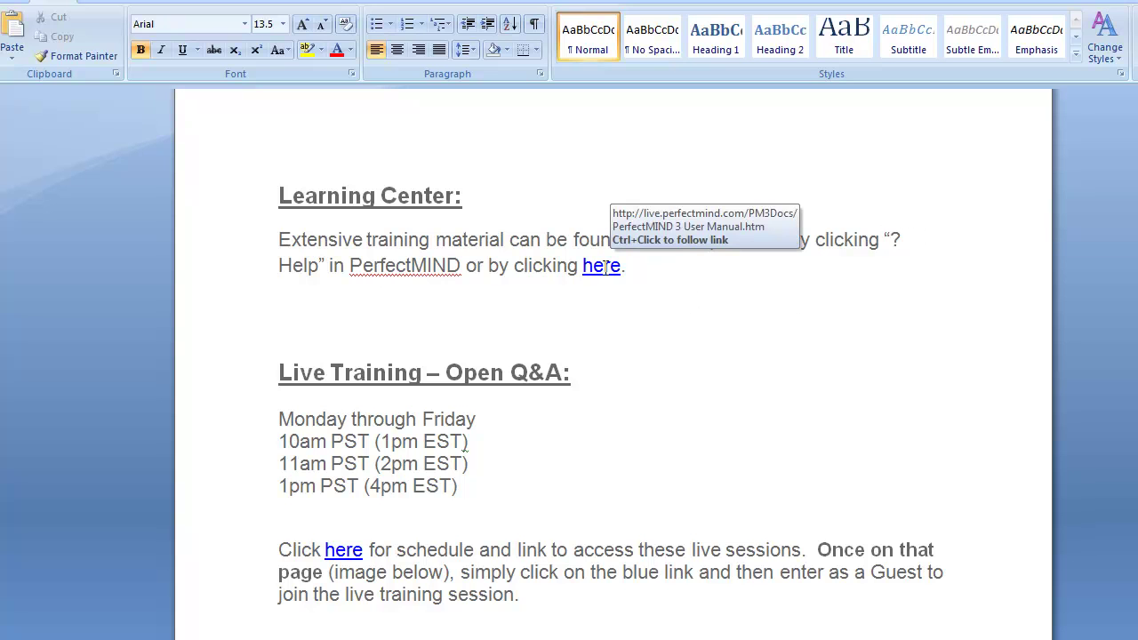
pyautogui.scroll(-2, 551, 347)
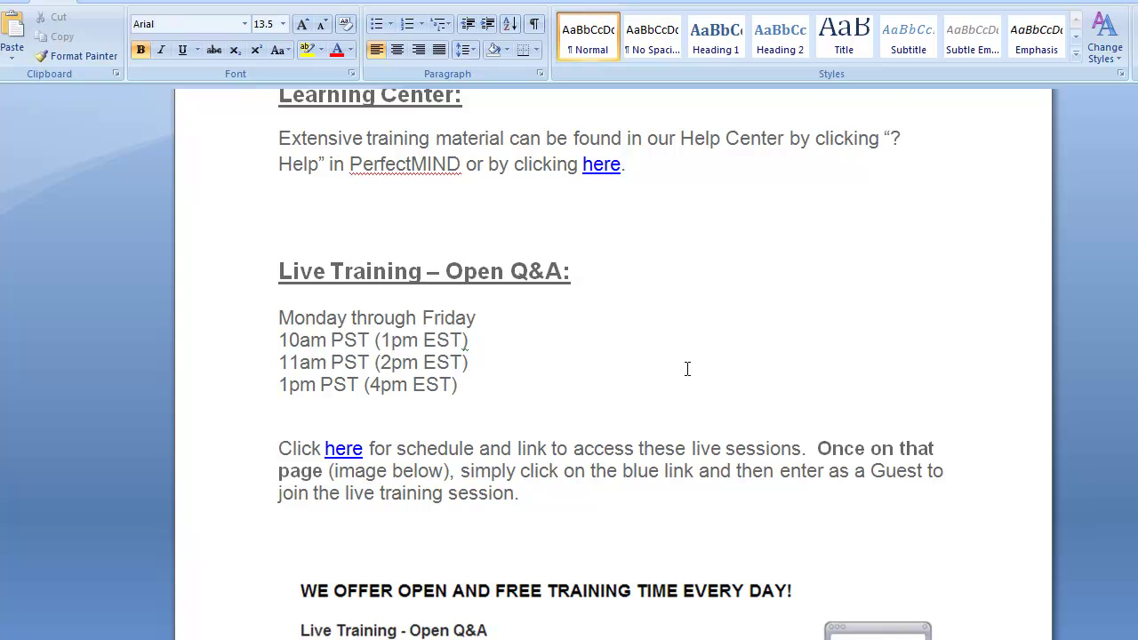
pyautogui.scroll(-2, 688, 371)
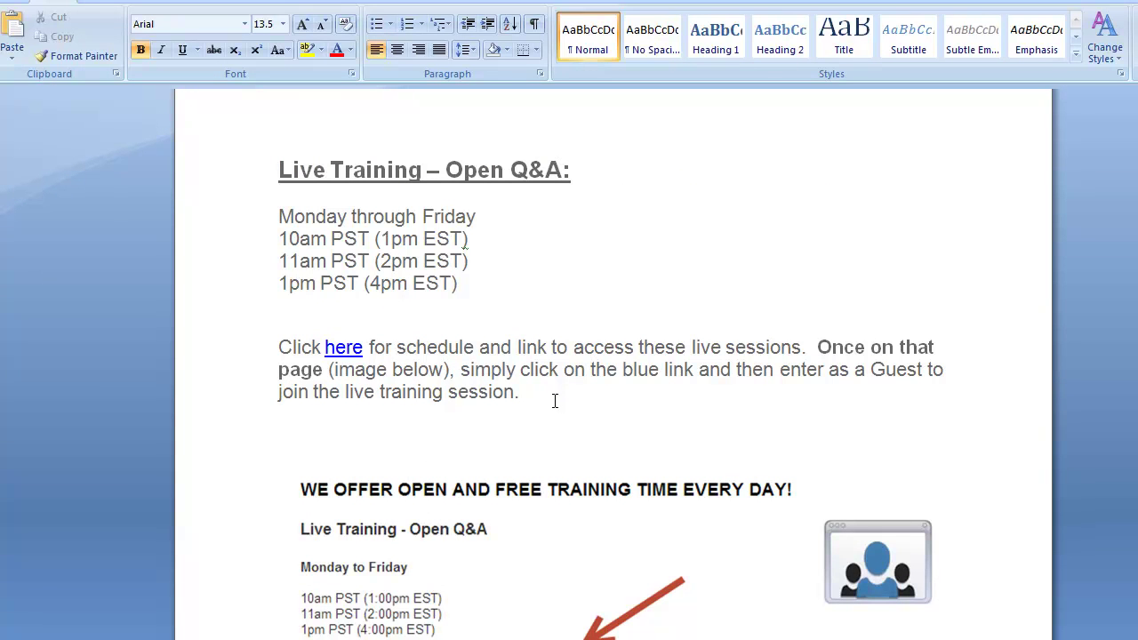
pyautogui.scroll(-4, 552, 402)
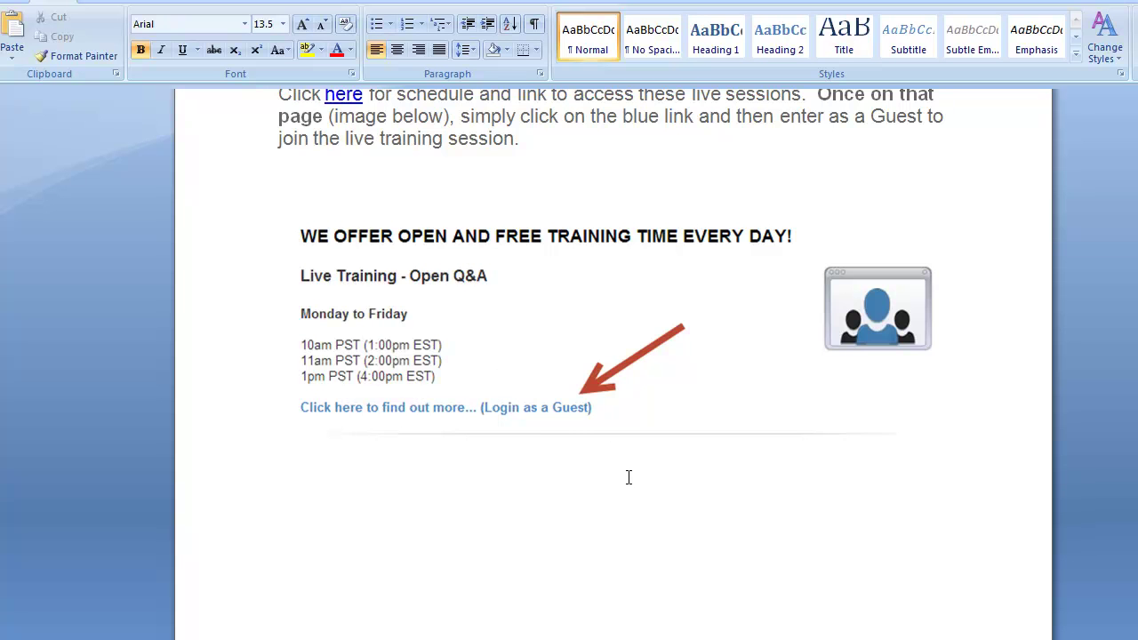
pyautogui.scroll(-12, 624, 478)
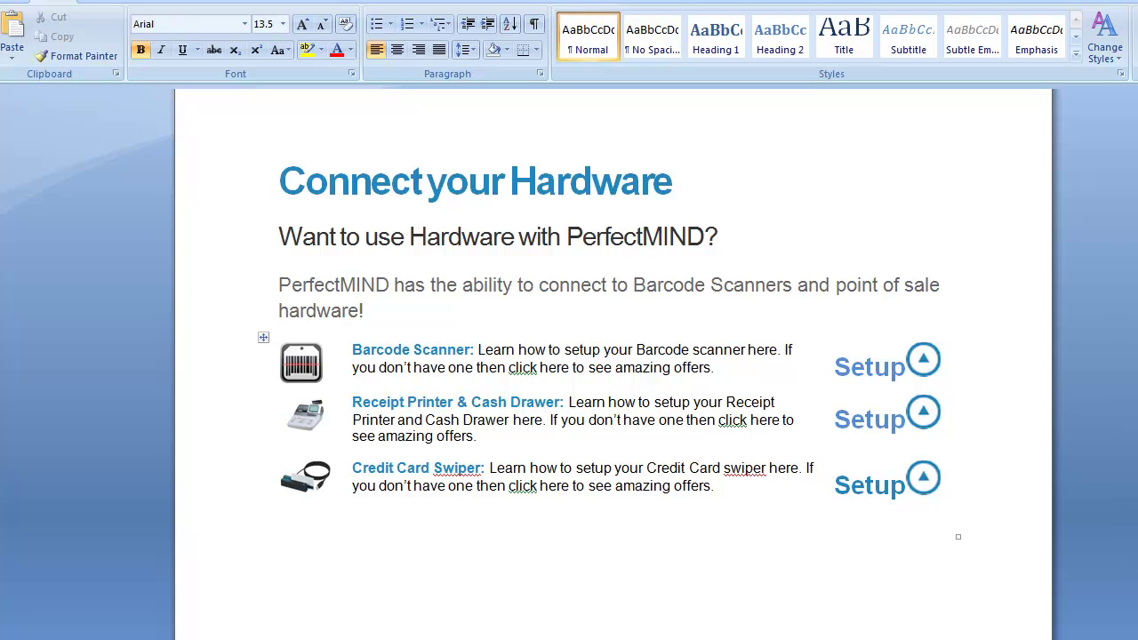
# Step: Select the whole letter from the CHAMPIONSWAY logo through Connect your Hardware and copy it
pyautogui.moveTo(1137, 525); pyautogui.dragTo(1137, 107)
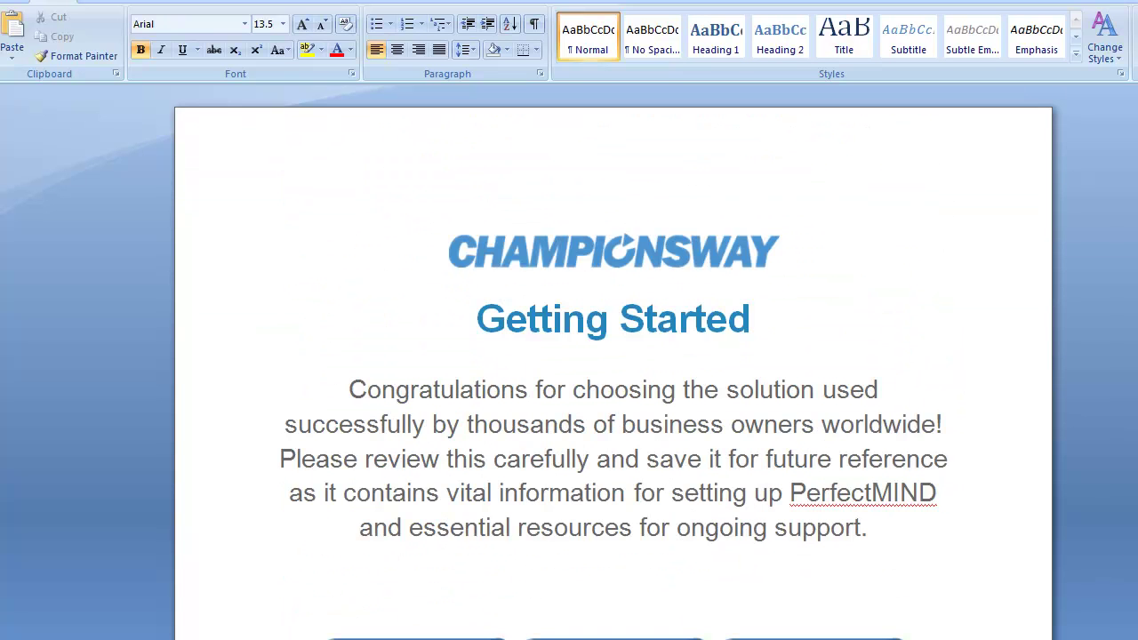
pyautogui.click(558, 235)
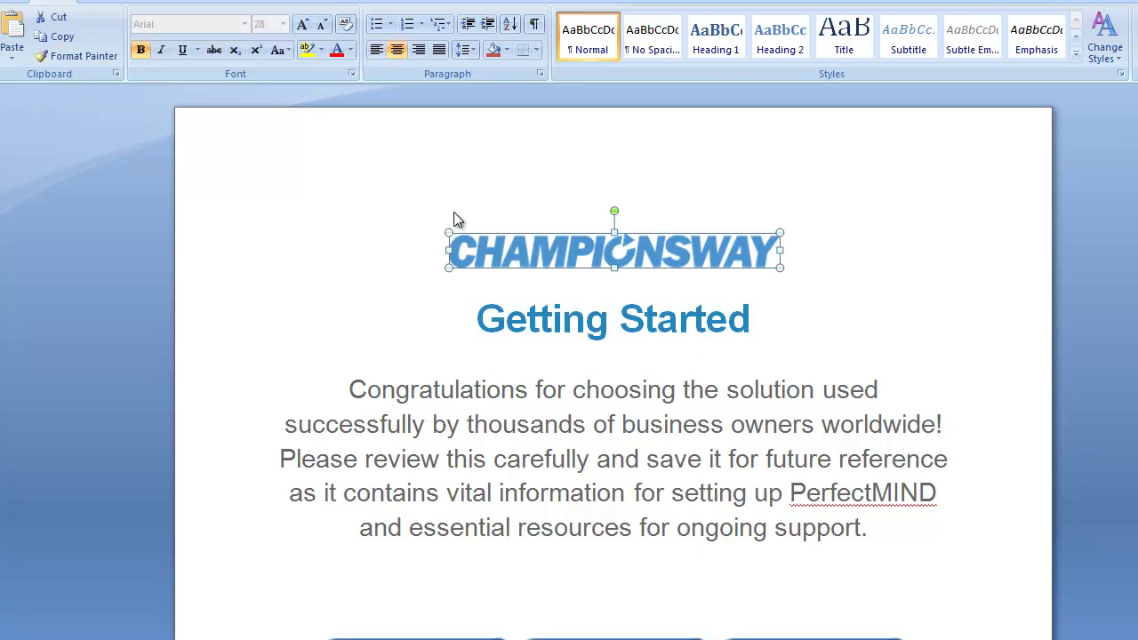
pyautogui.moveTo(1137, 134); pyautogui.dragTo(1137, 516)
pyautogui.moveTo(551, 513); pyautogui.dragTo(355, 85)
pyautogui.scroll(20, 466, 422)
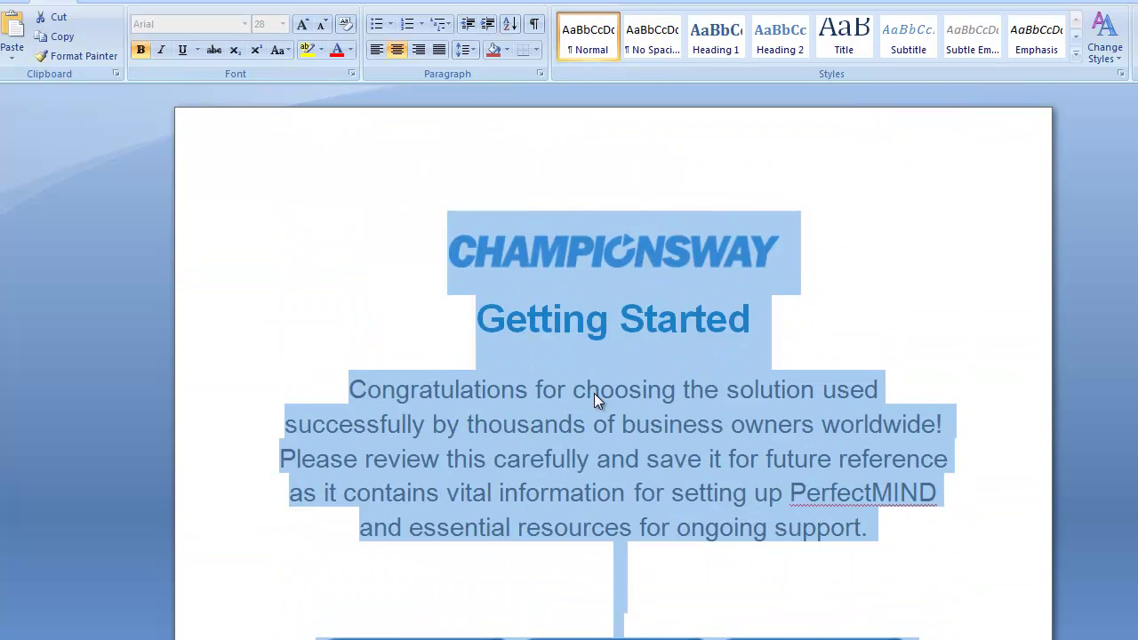
pyautogui.rightClick(594, 393)
pyautogui.click(640, 427)
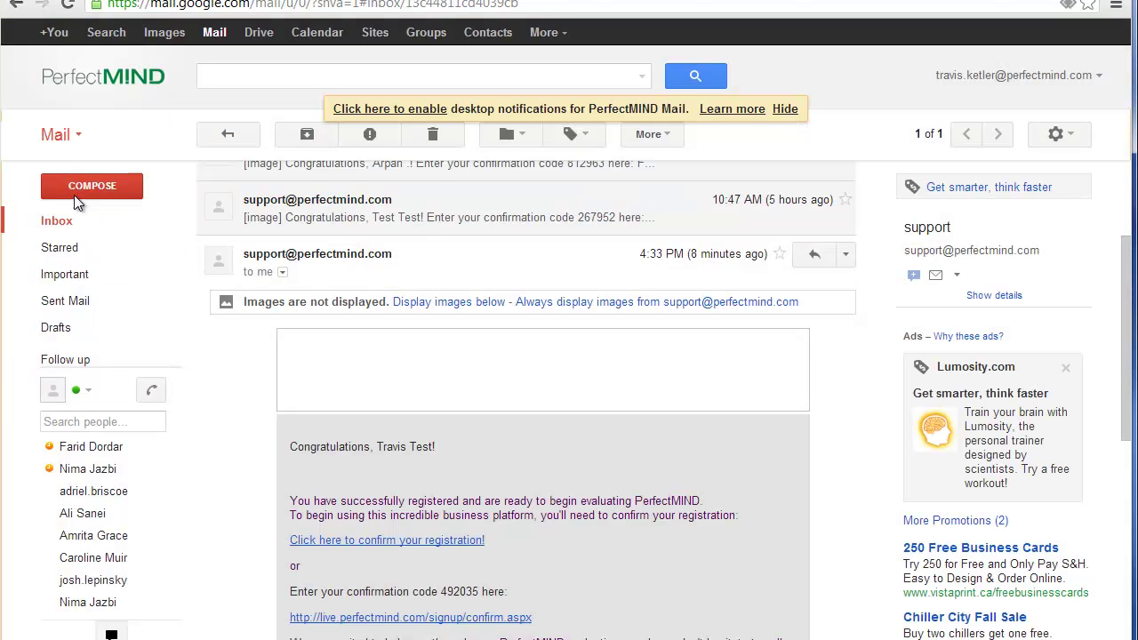
# Step: Start a new Gmail message and paste the copied welcome letter into its body
pyautogui.click(94, 187)
pyautogui.click(310, 342)
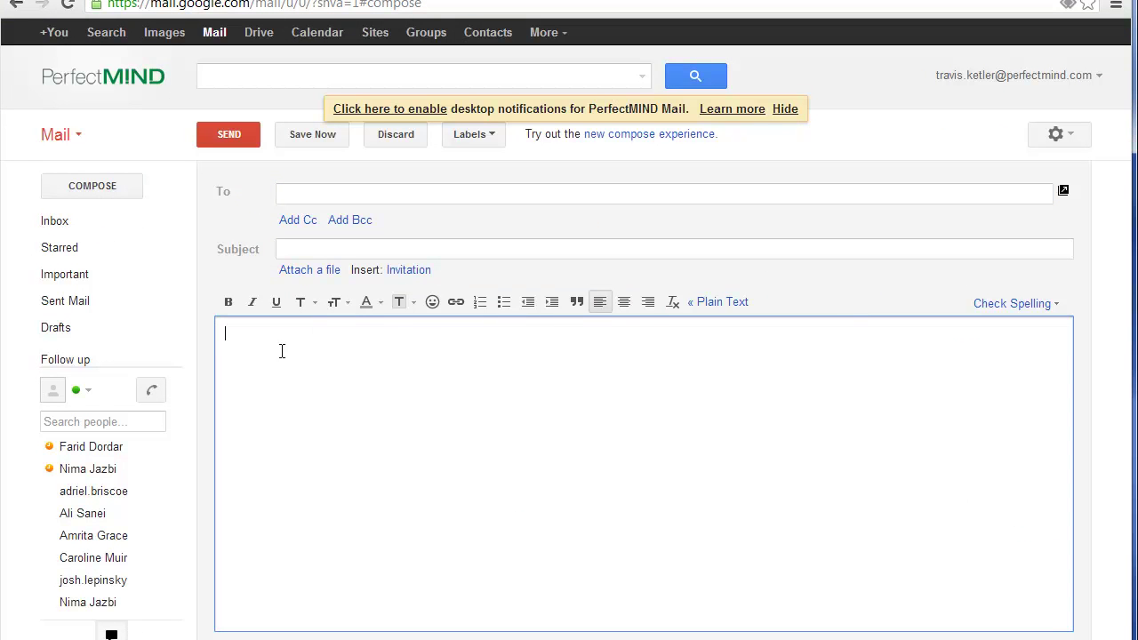
pyautogui.hotkey('ctrl', 'v')
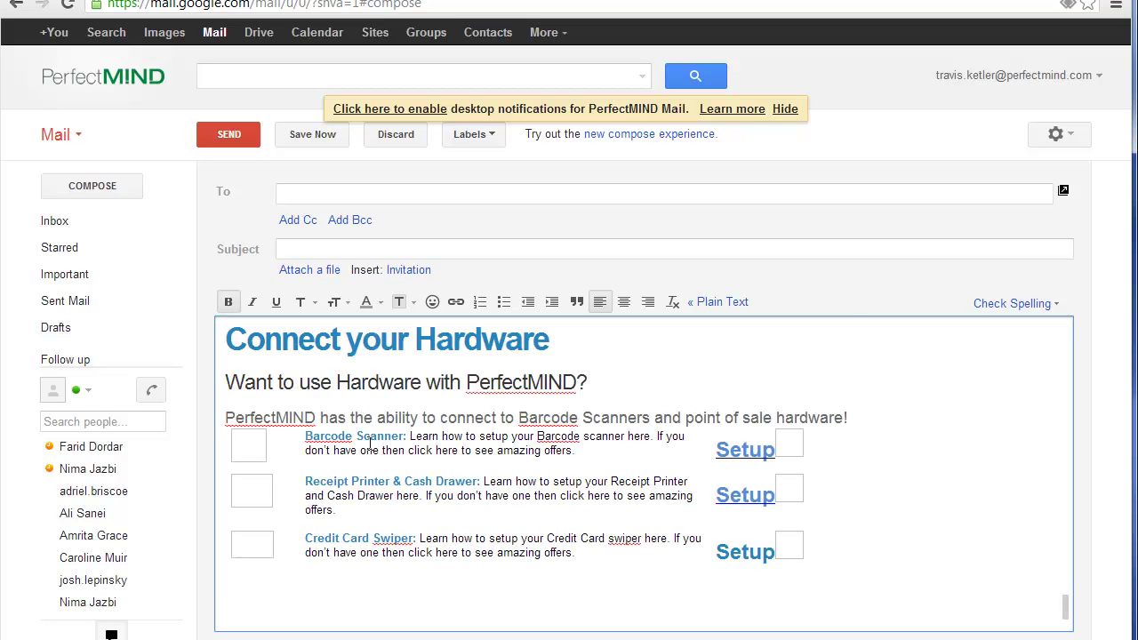
pyautogui.moveTo(1066, 606); pyautogui.dragTo(1074, 345)
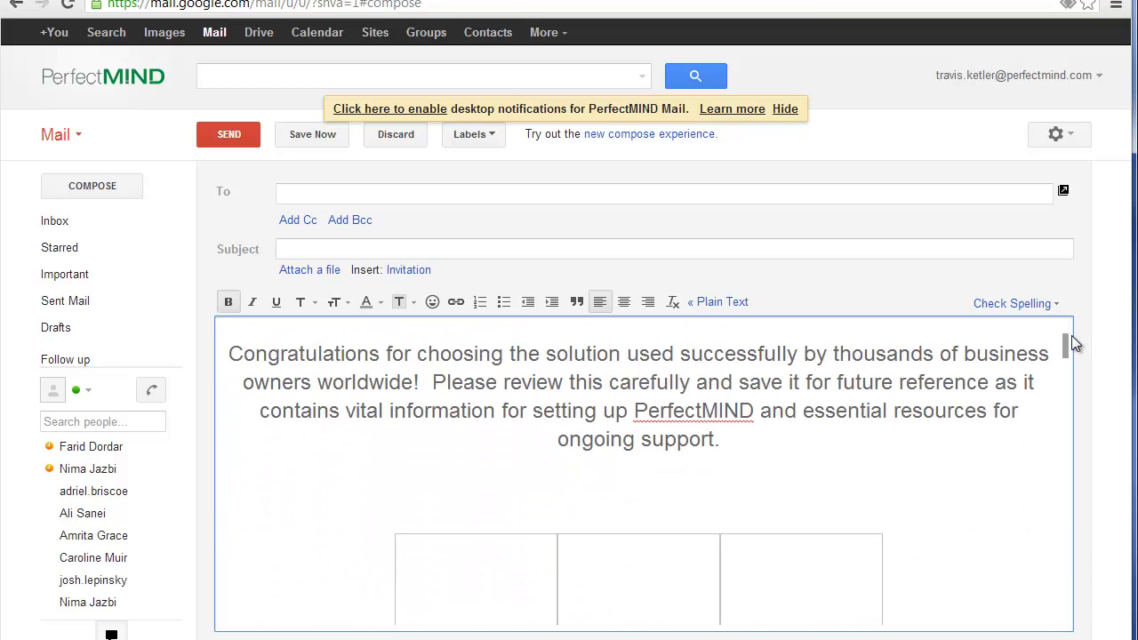
pyautogui.scroll(2, 715, 462)
pyautogui.scroll(-2, 652, 424)
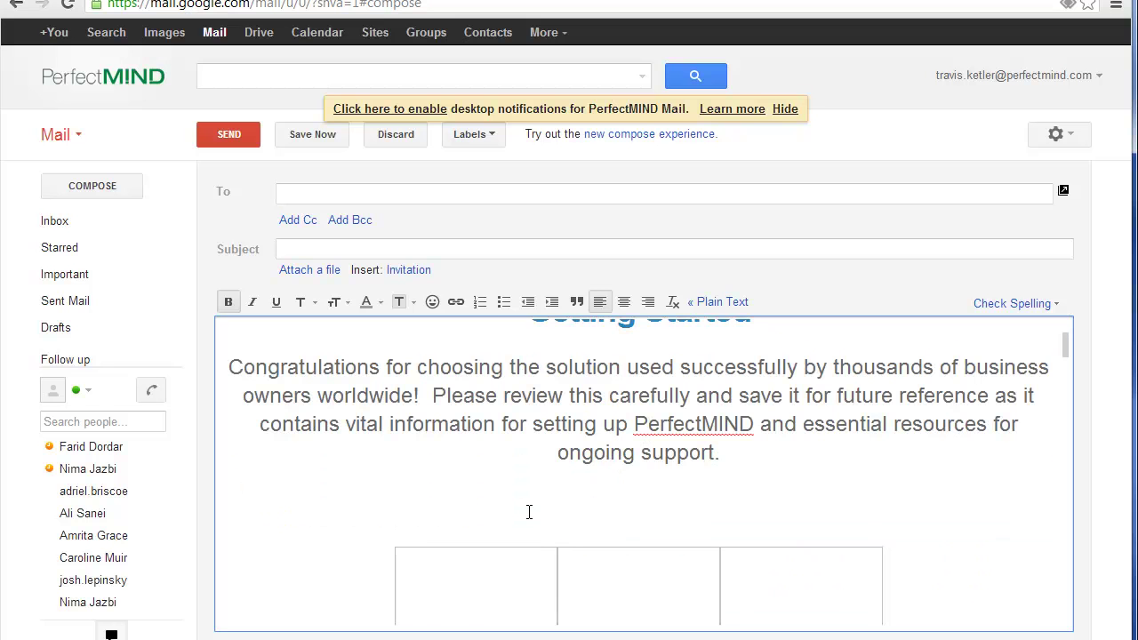
pyautogui.click(252, 5)
pyautogui.hotkey('ctrl', 'v')
pyautogui.press('Return')
# Step: Enter the subject 'Welcome to ChampionsWay!' and pick the club's contact as recipient
pyautogui.click(314, 249)
pyautogui.write('Welcome to Champoins')
pyautogui.press('BackSpace')
pyautogui.press('BackSpace')
pyautogui.press('BackSpace')
pyautogui.press('BackSpace')
pyautogui.write('ionsWay!')
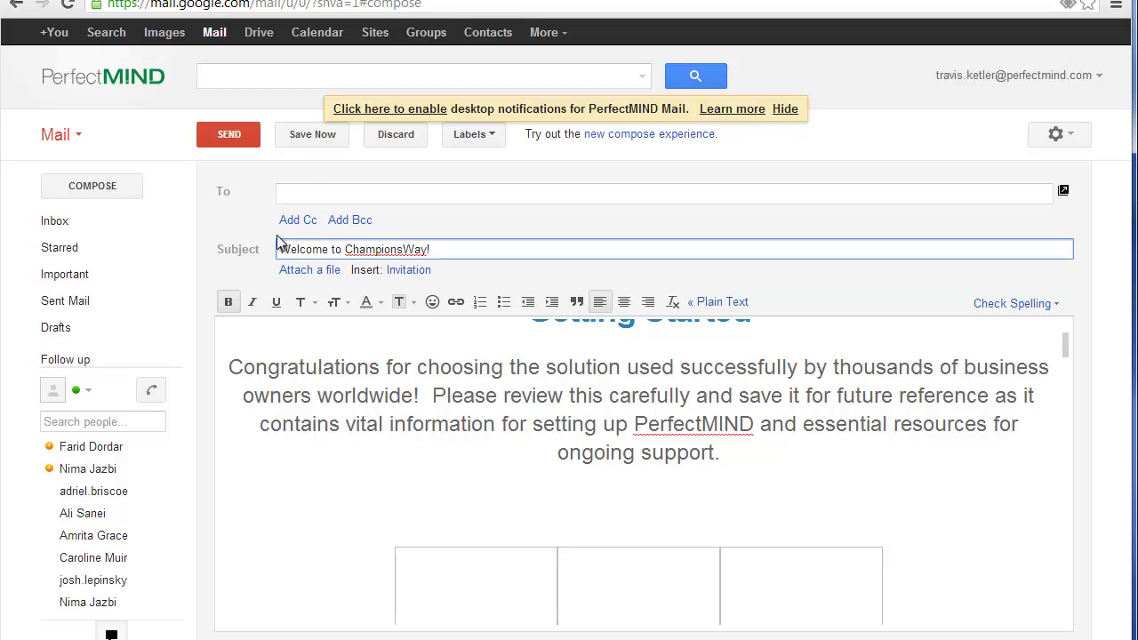
pyautogui.click(311, 191)
pyautogui.write('travis')
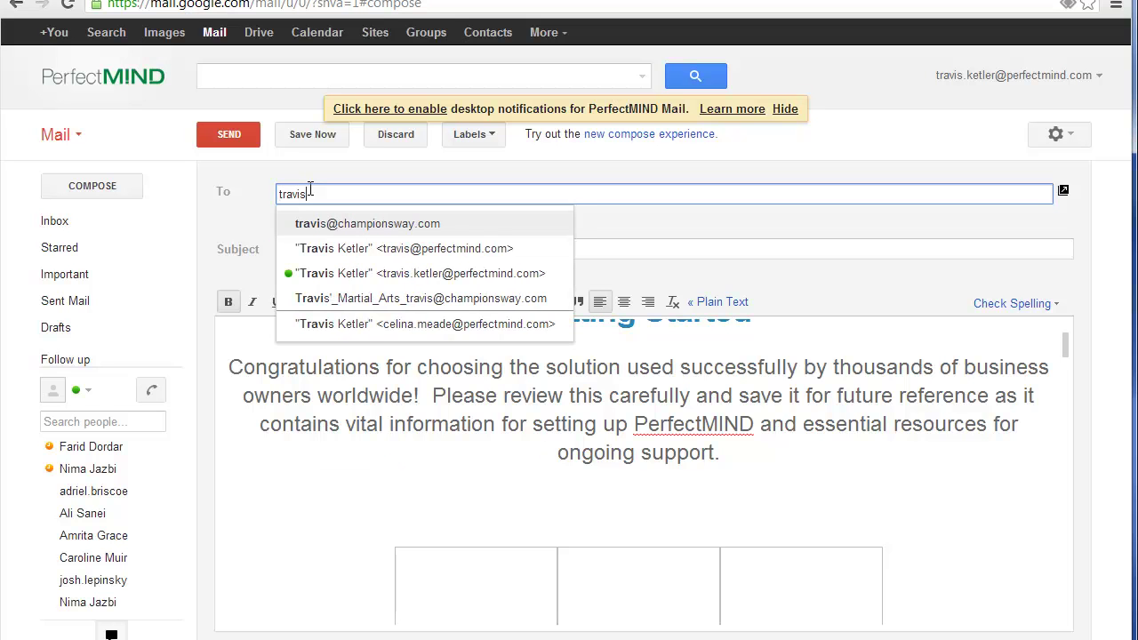
pyautogui.click(307, 224)
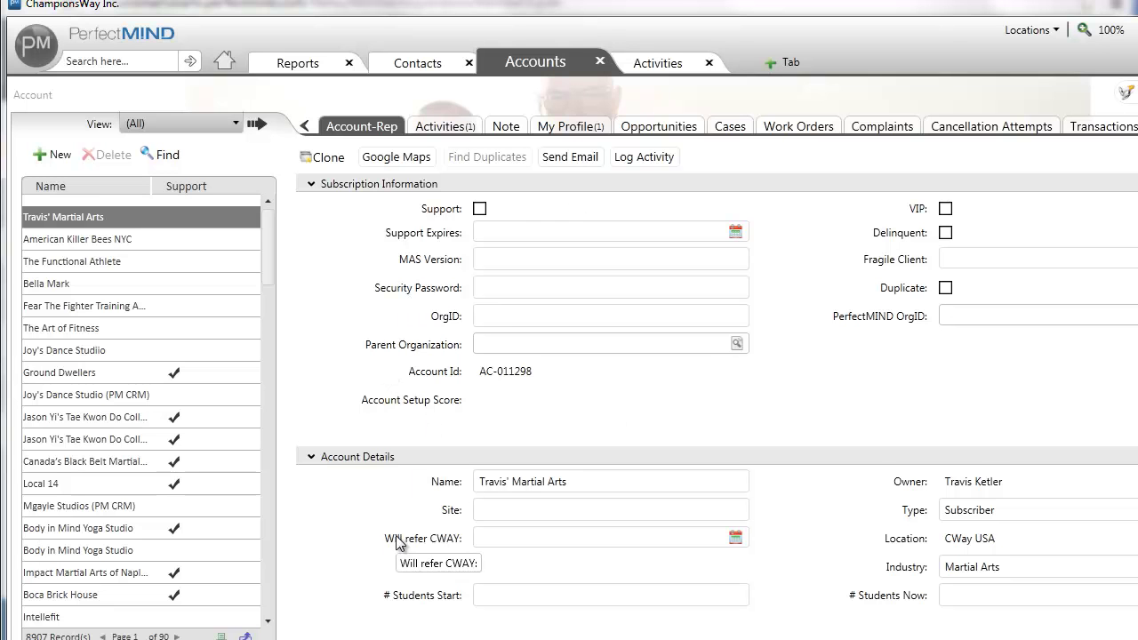
# Step: Show the account's Activities list, which holds one completed prospect-status note
pyautogui.scroll(-4, 396, 545)
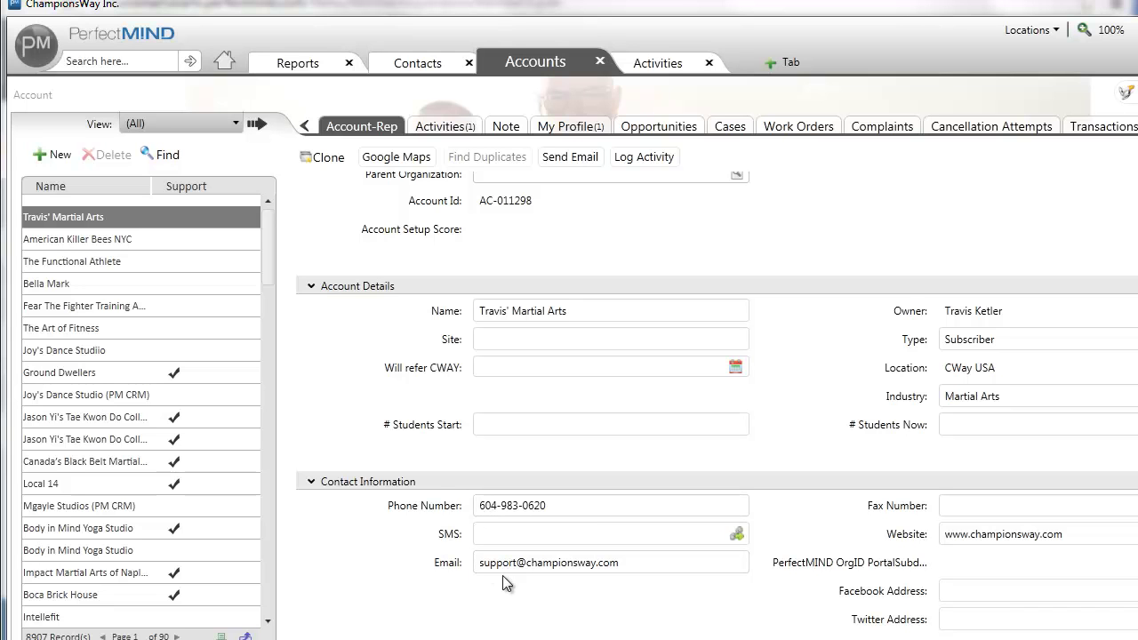
pyautogui.scroll(-2, 775, 544)
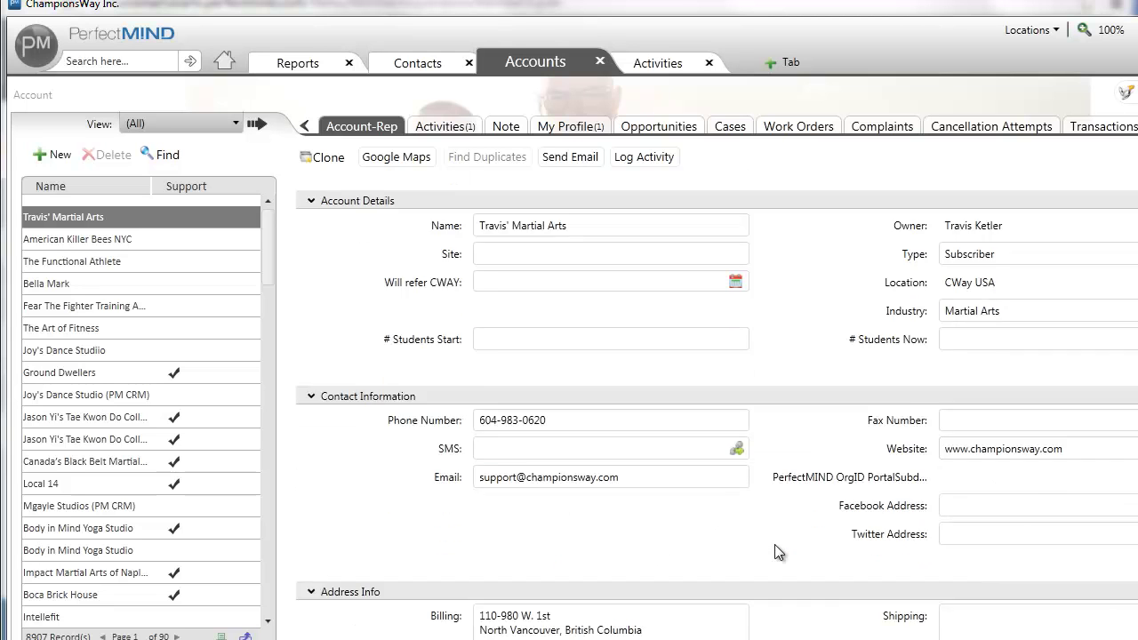
pyautogui.scroll(-2, 775, 544)
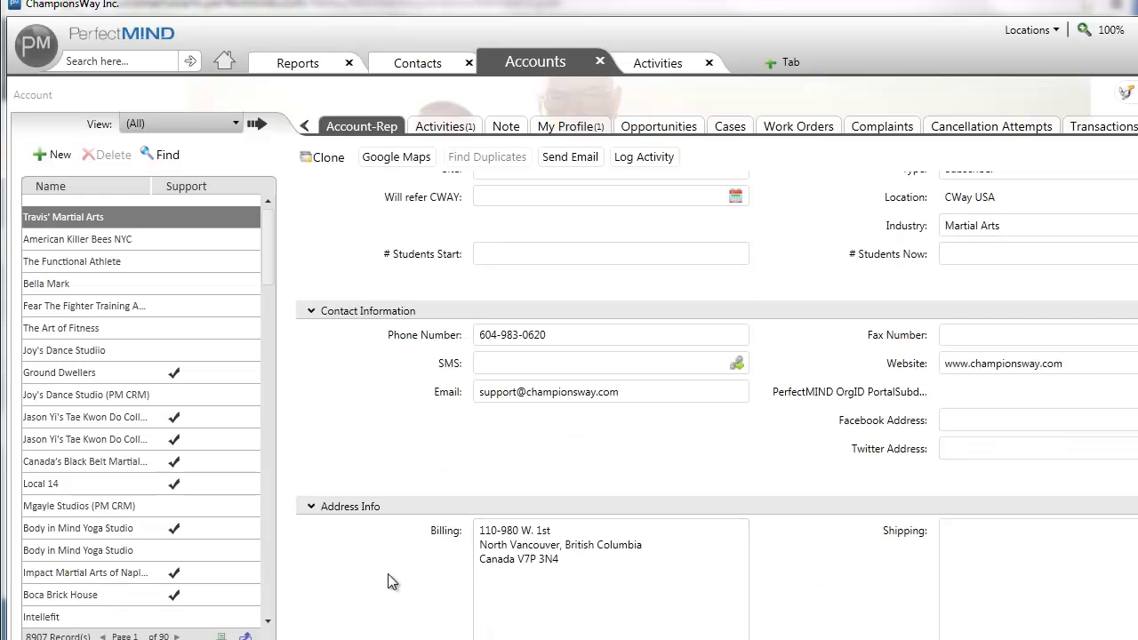
pyautogui.scroll(-5, 363, 573)
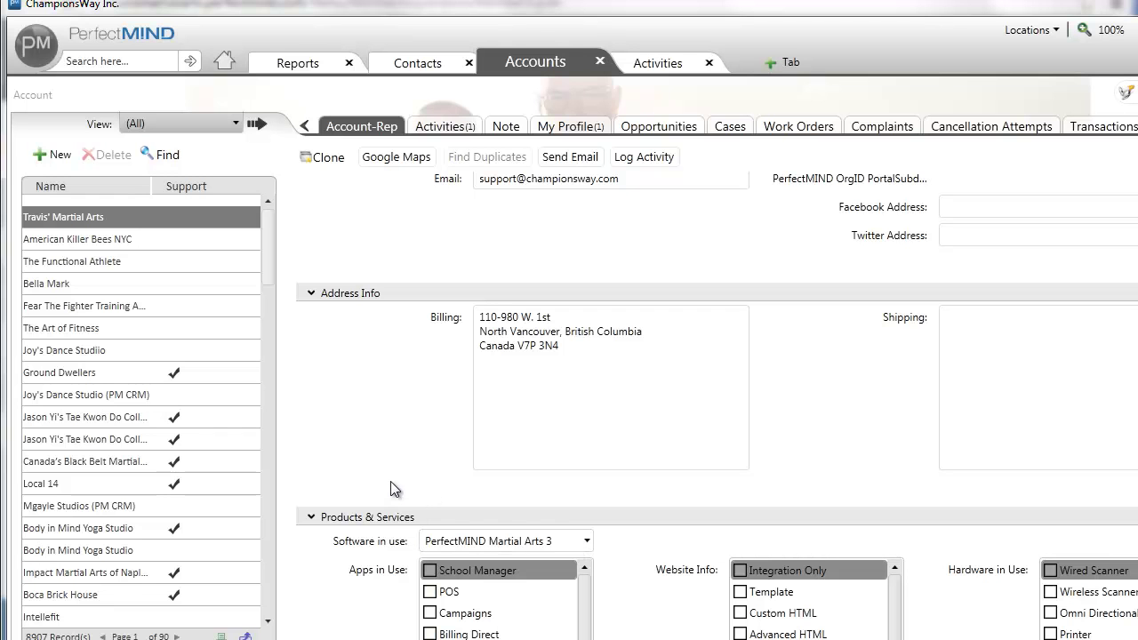
pyautogui.scroll(5, 717, 400)
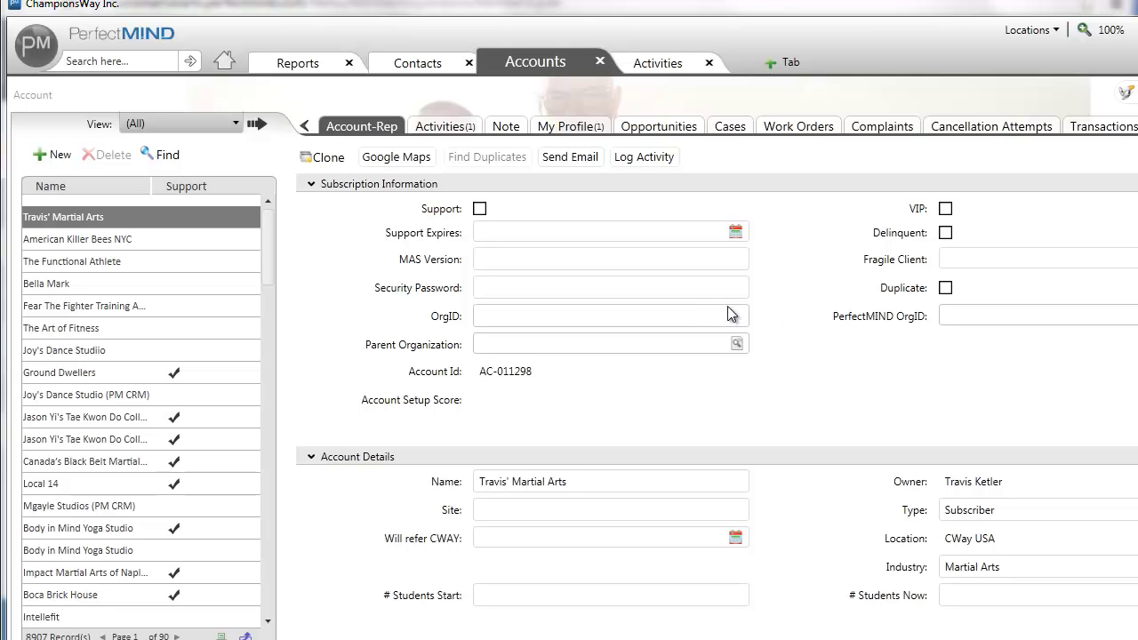
pyautogui.click(450, 127)
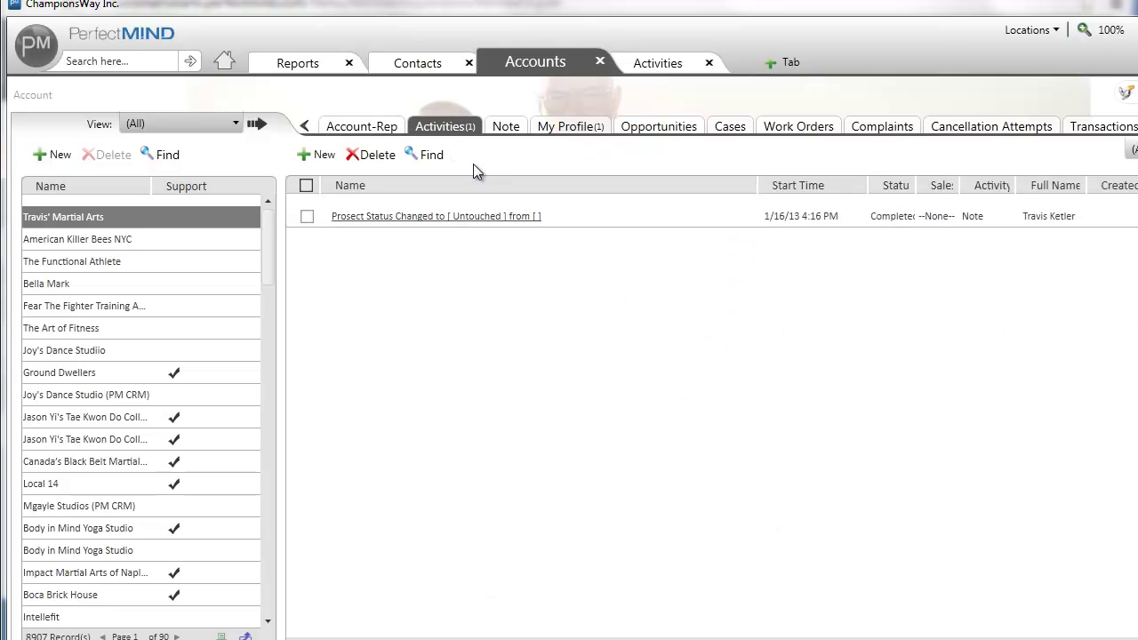
# Step: Start a new activity from the 'd - Log Outgoing' template with a 4:30 PM start time
pyautogui.click(326, 156)
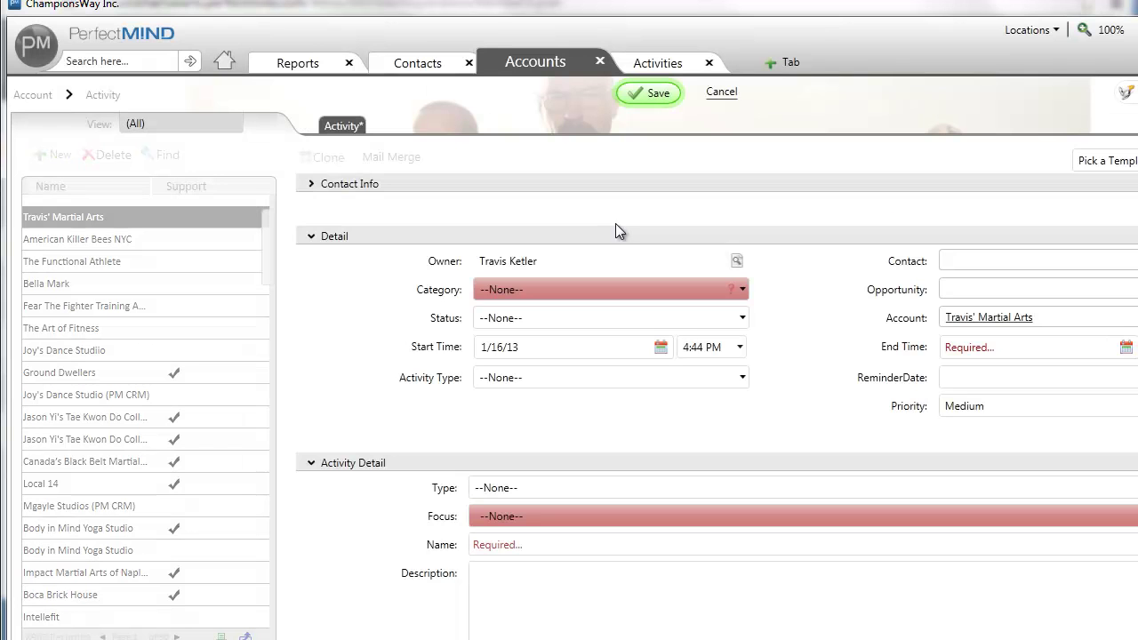
pyautogui.click(1102, 161)
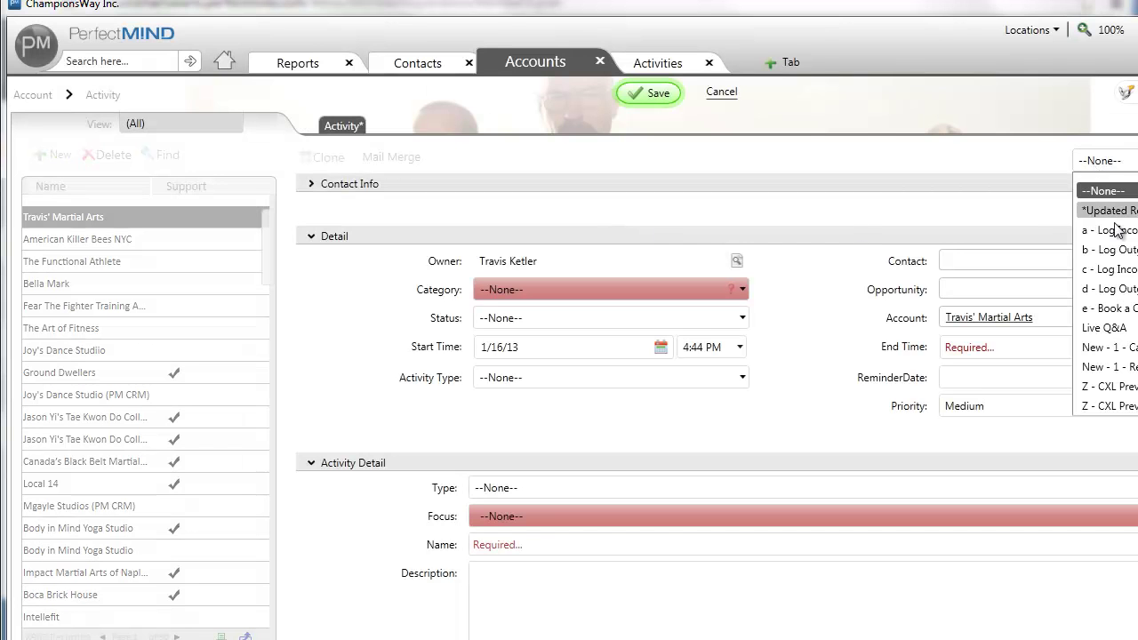
pyautogui.click(1107, 289)
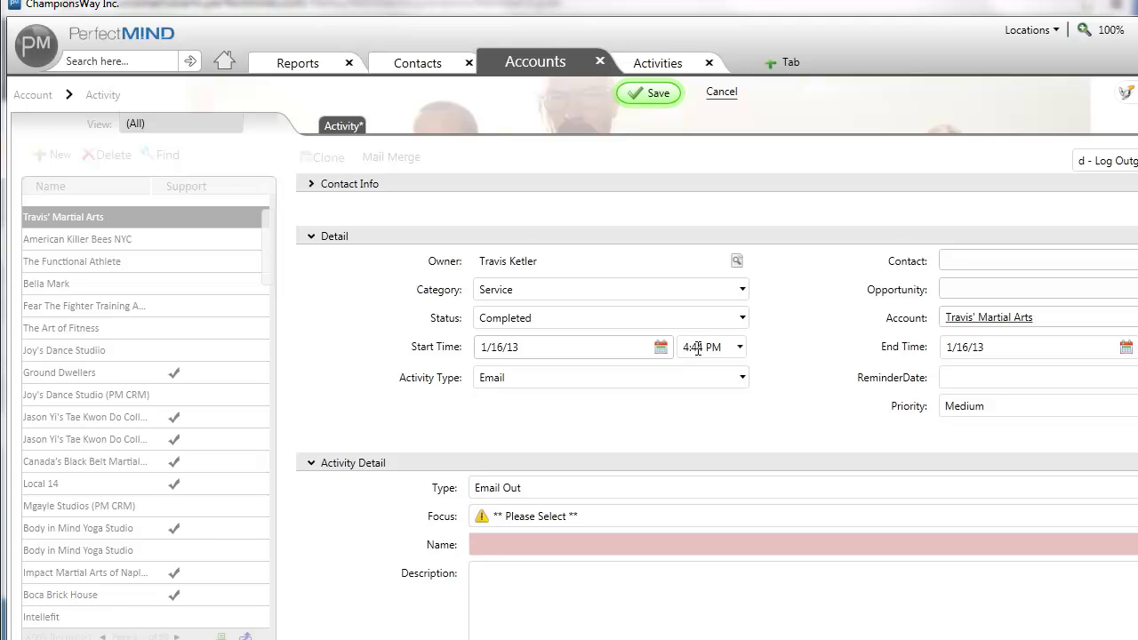
pyautogui.click(703, 349)
pyautogui.press('BackSpace')
pyautogui.press('BackSpace')
pyautogui.write('30')
# Step: Set focus to Introduction, name it 'Welcome to ChampionsWay!', and save the email activity
pyautogui.click(523, 517)
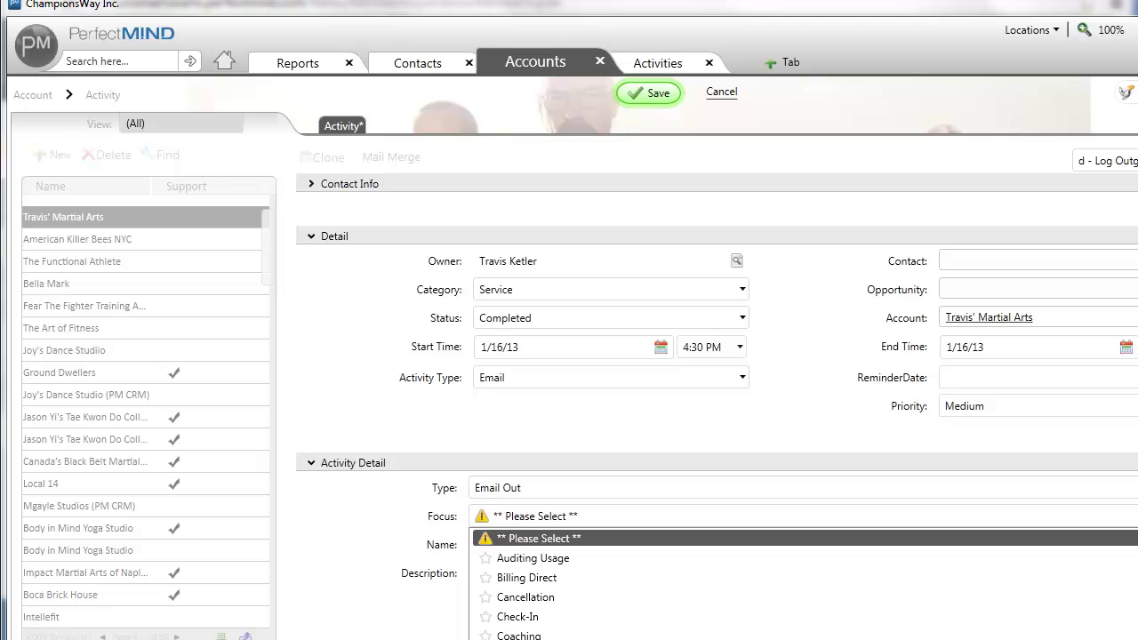
pyautogui.click(544, 639)
pyautogui.click(547, 544)
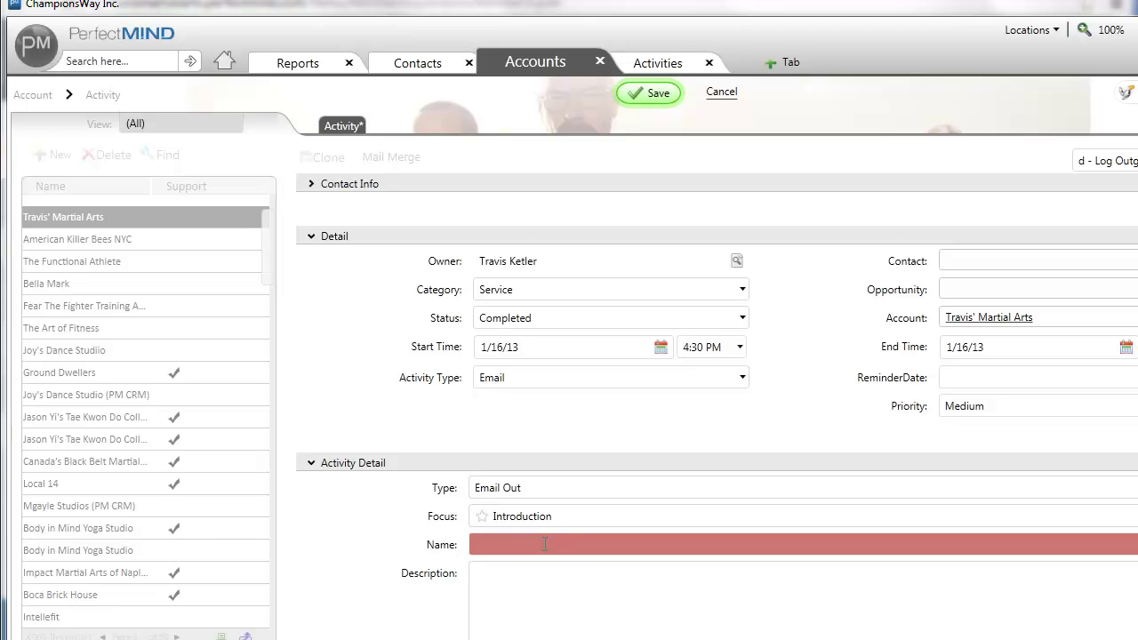
pyautogui.write('Welcome to ChampionsWay!')
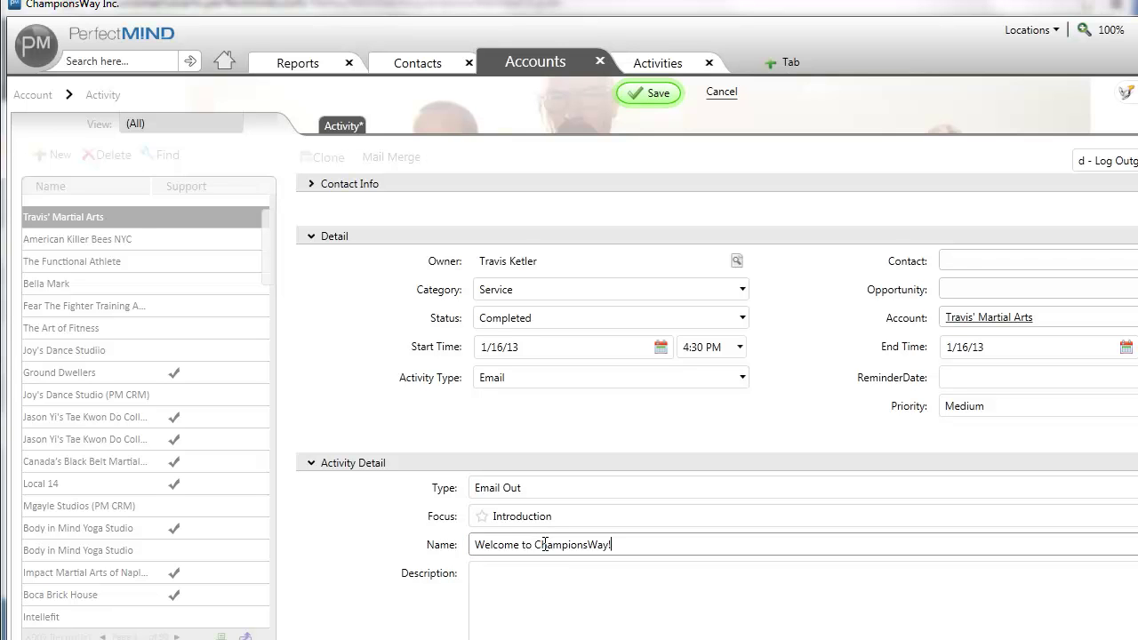
pyautogui.click(587, 615)
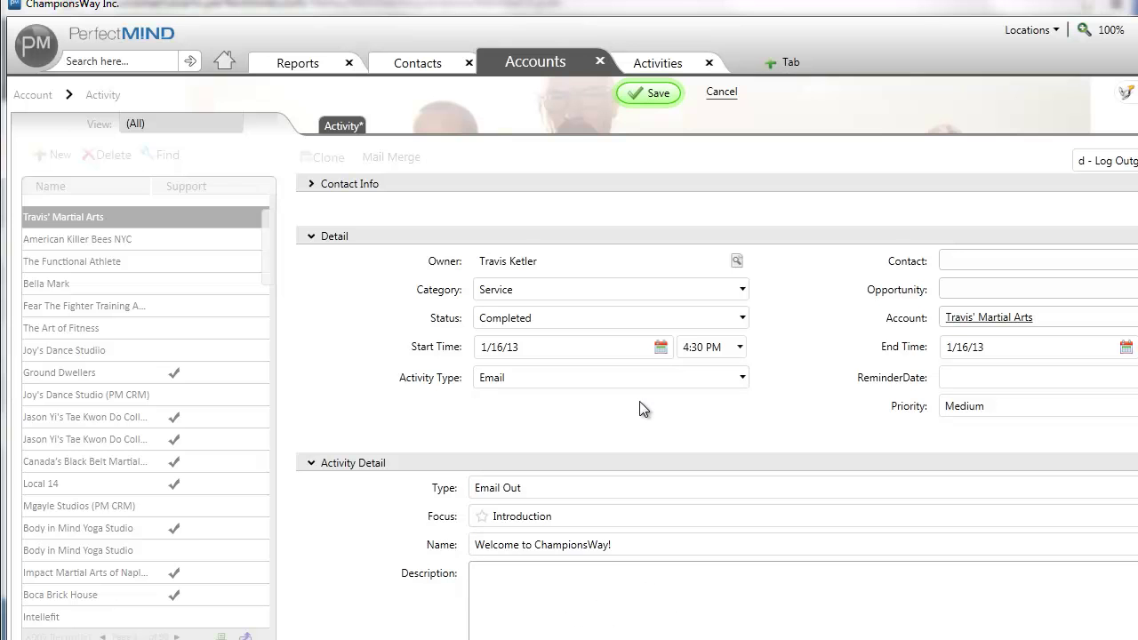
pyautogui.click(656, 92)
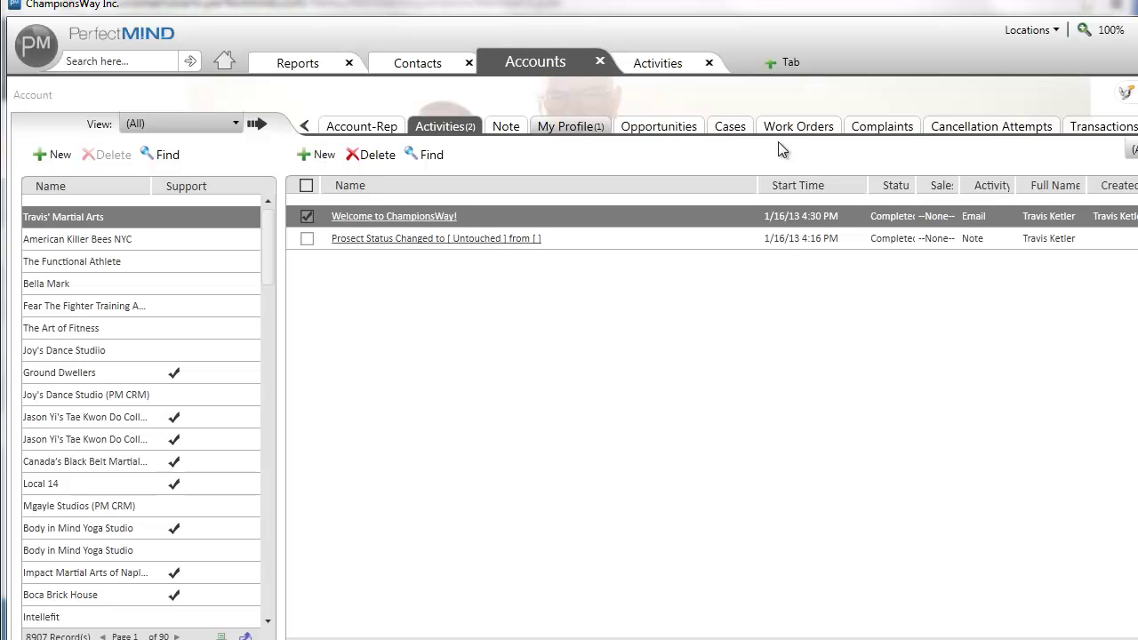
pyautogui.click(805, 125)
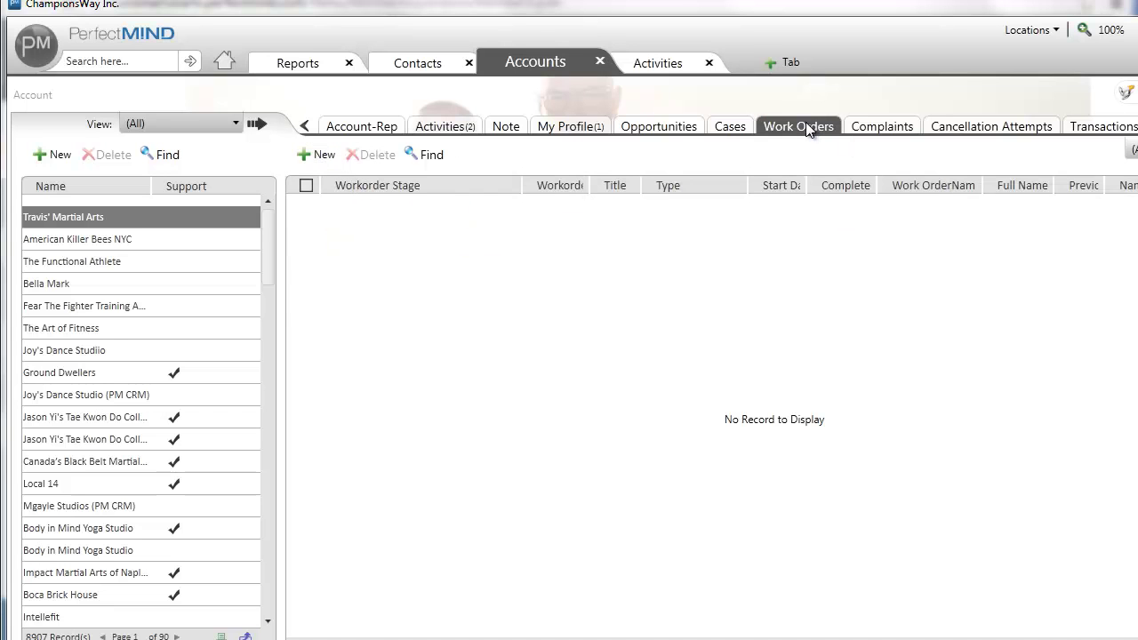
# Step: Save a new 'Setup (New)' work order at stage New dated 1/16/13, then return to the list
pyautogui.click(322, 156)
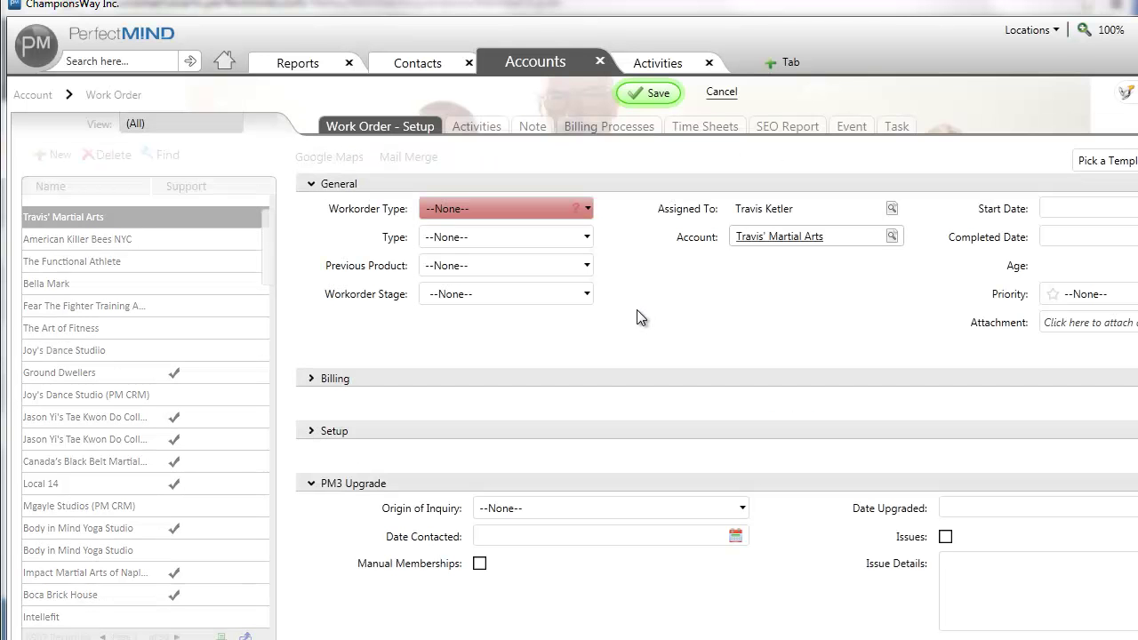
pyautogui.click(1107, 161)
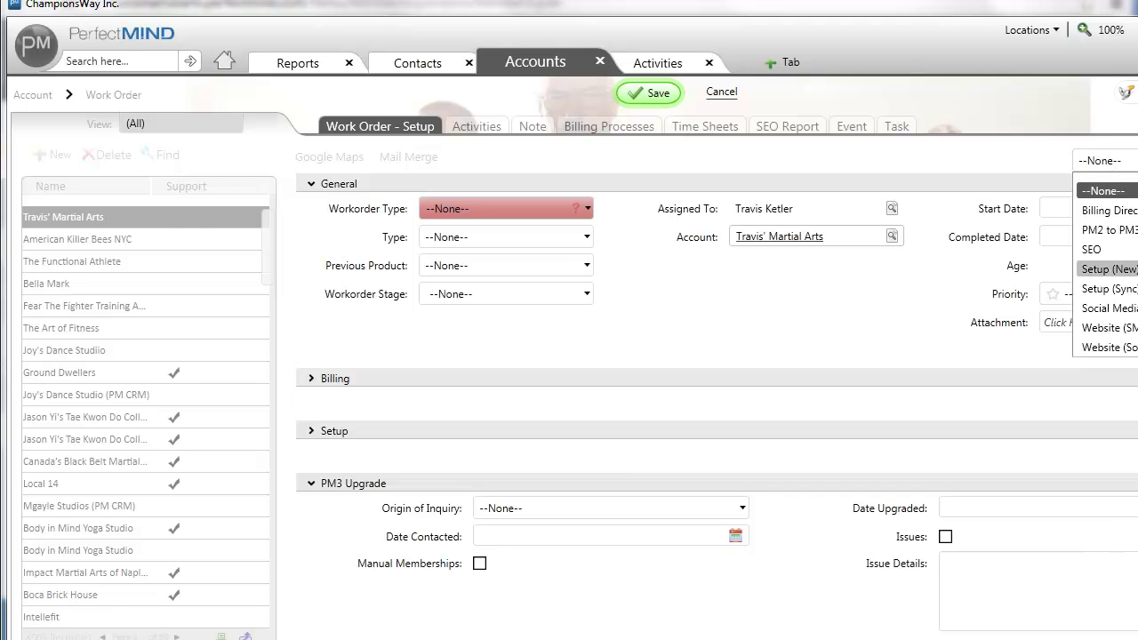
pyautogui.click(1109, 269)
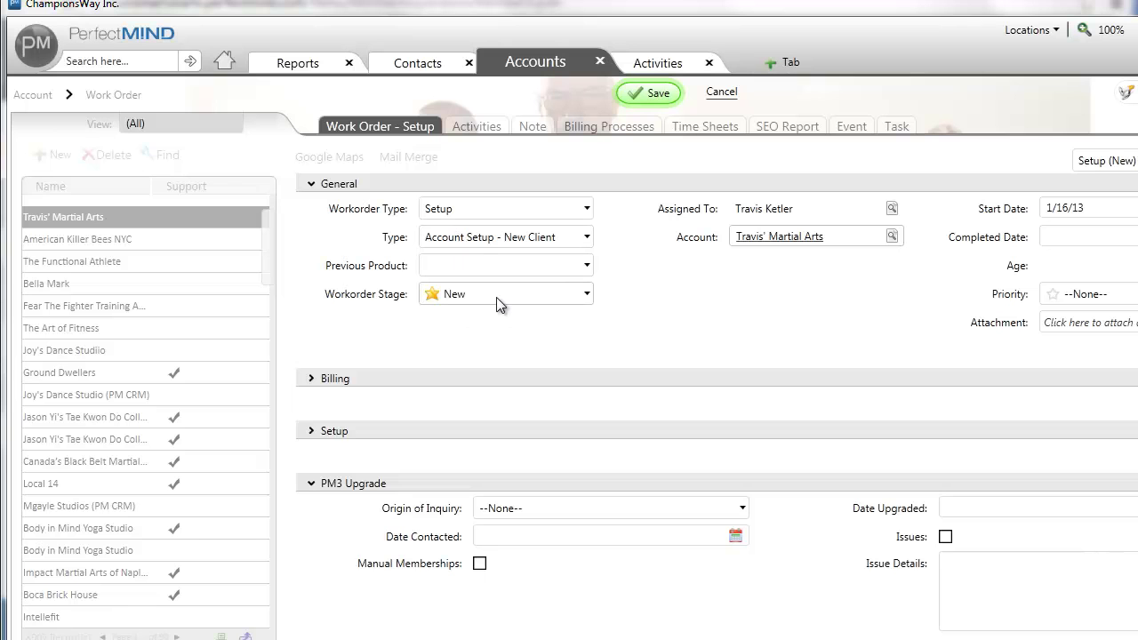
pyautogui.click(654, 93)
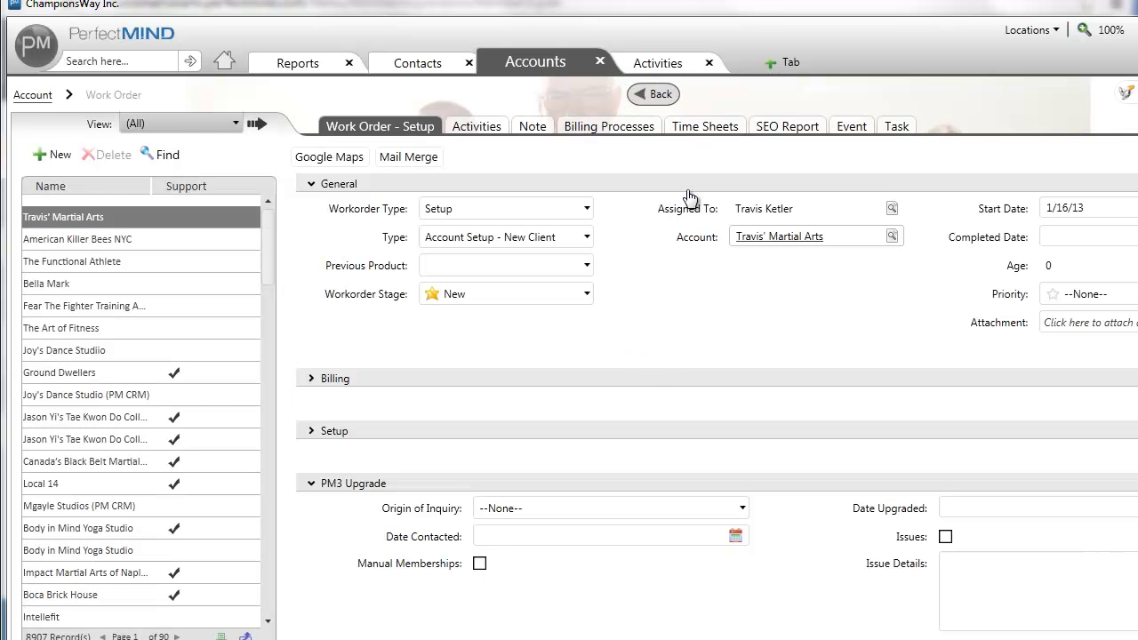
pyautogui.click(664, 95)
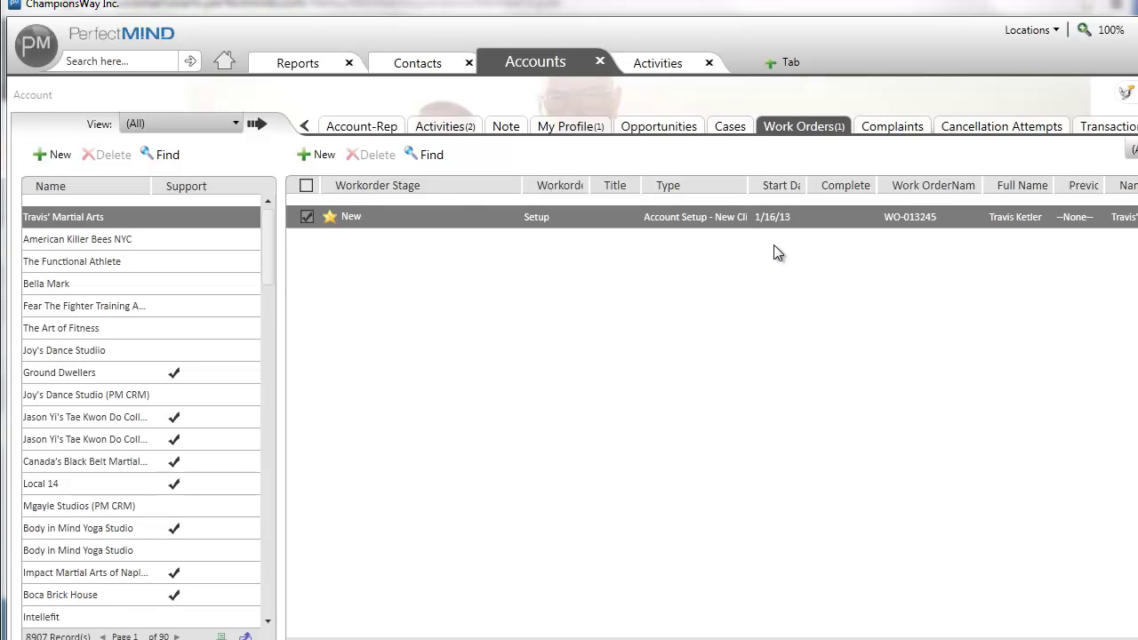
# Step: Save a second work order from the 'Billing Direct' template at stage New
pyautogui.click(322, 155)
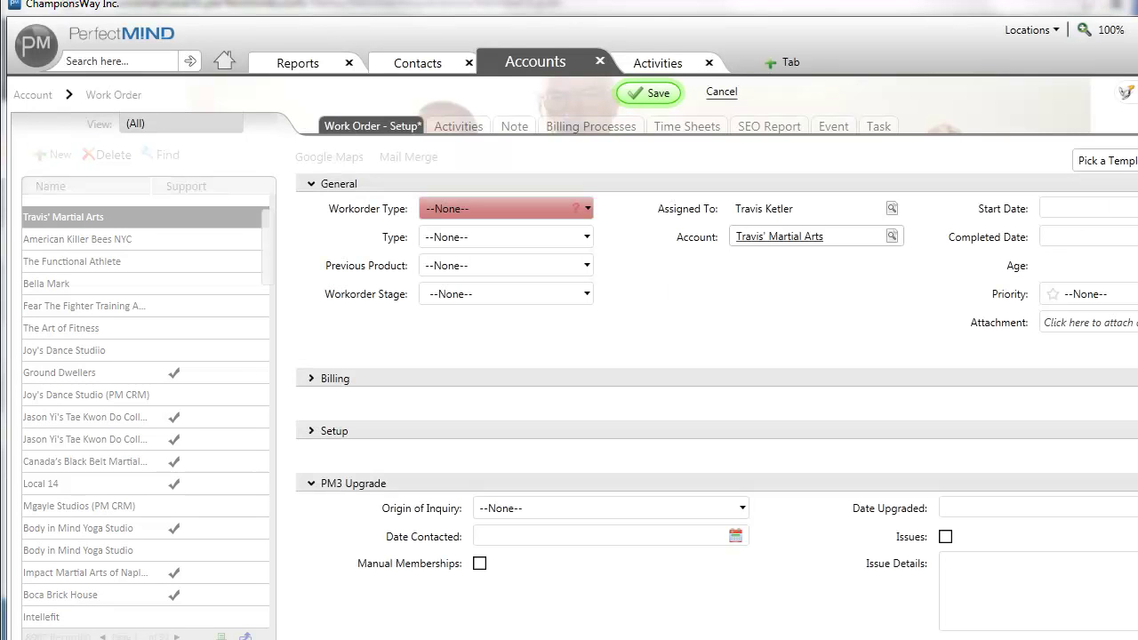
pyautogui.click(1103, 160)
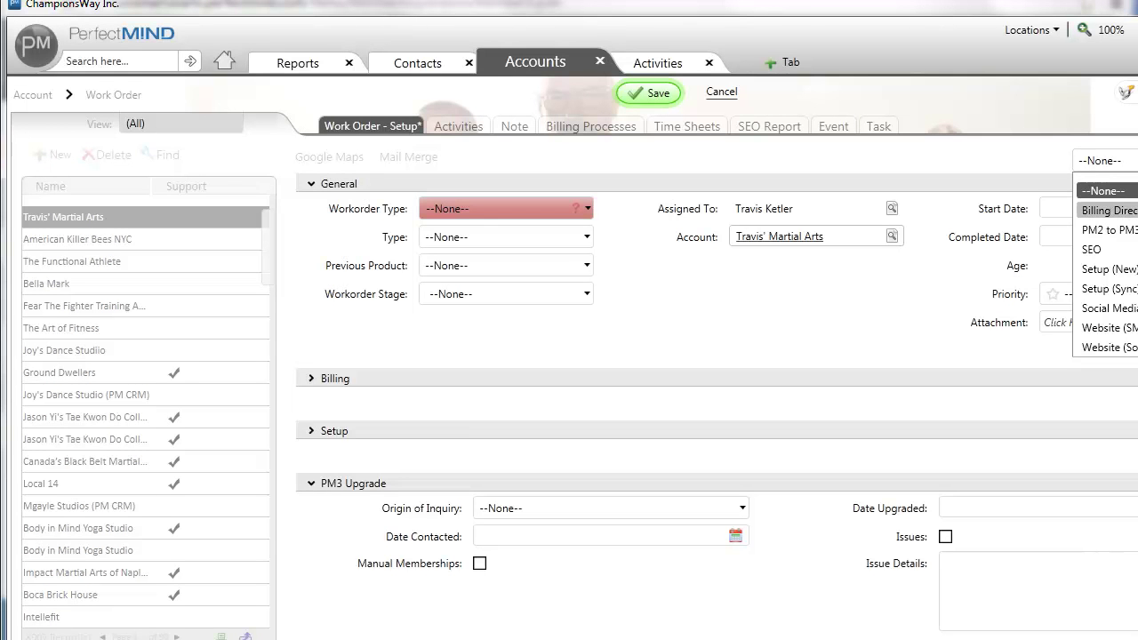
pyautogui.click(1109, 211)
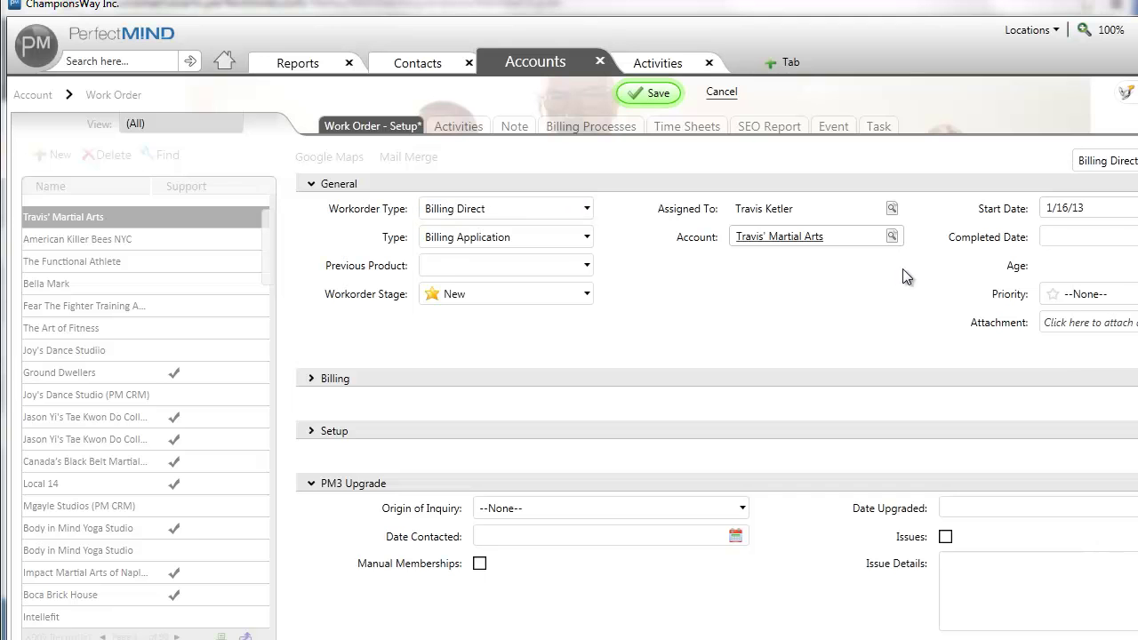
pyautogui.click(650, 94)
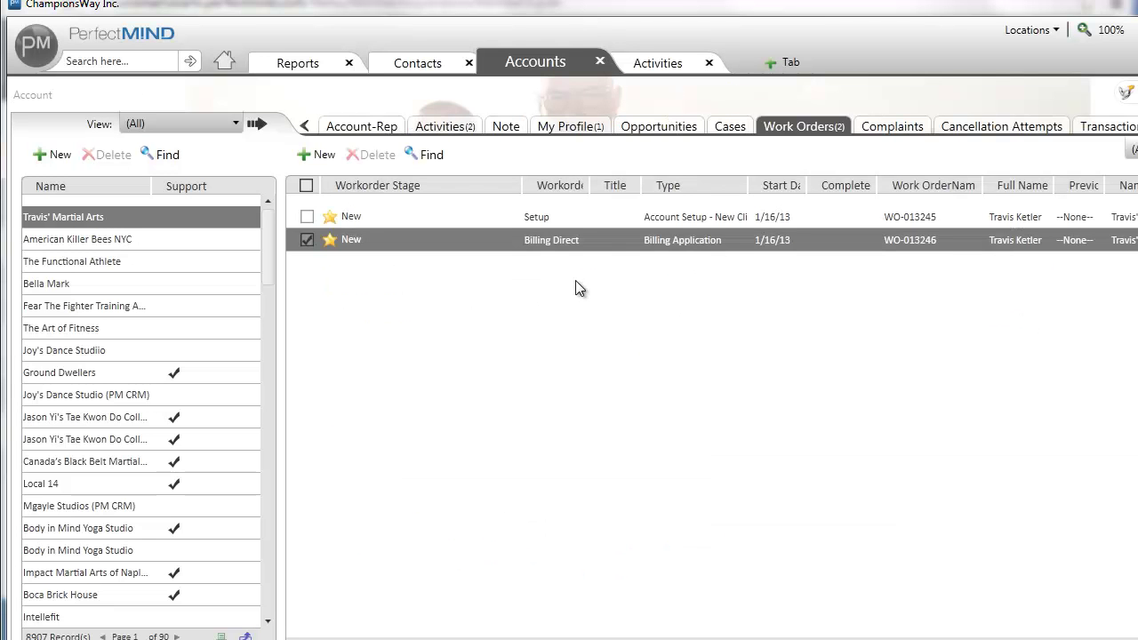
pyautogui.click(362, 126)
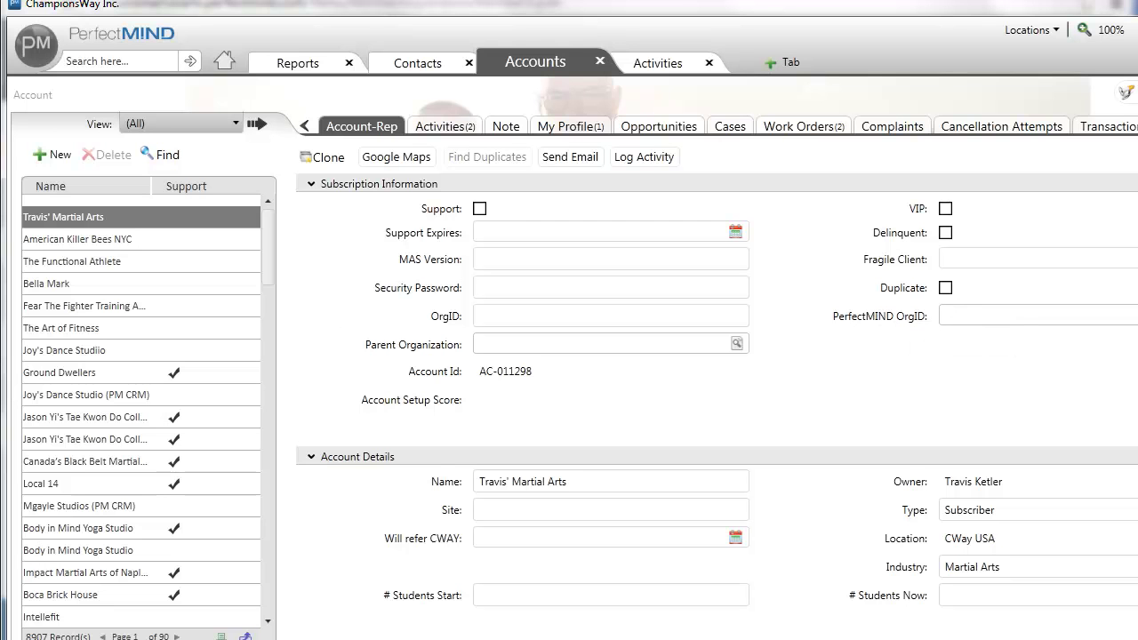
# Step: Set the PerfectMIND OrgID to the Travis' Martial Arts record and save the account
pyautogui.click(1136, 316)
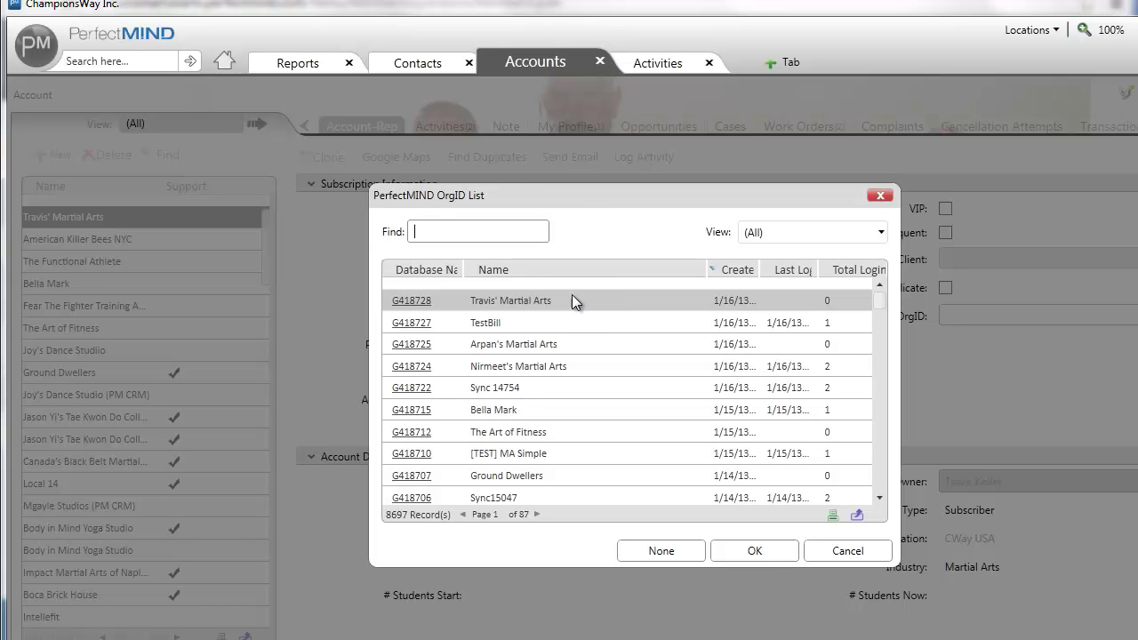
pyautogui.click(413, 304)
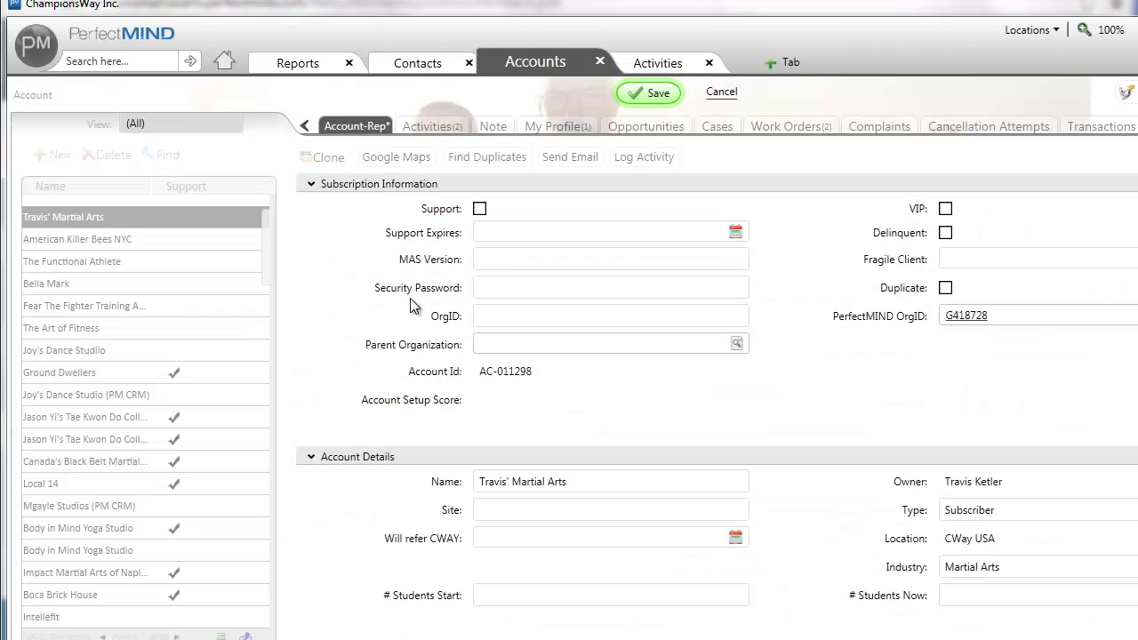
pyautogui.click(644, 93)
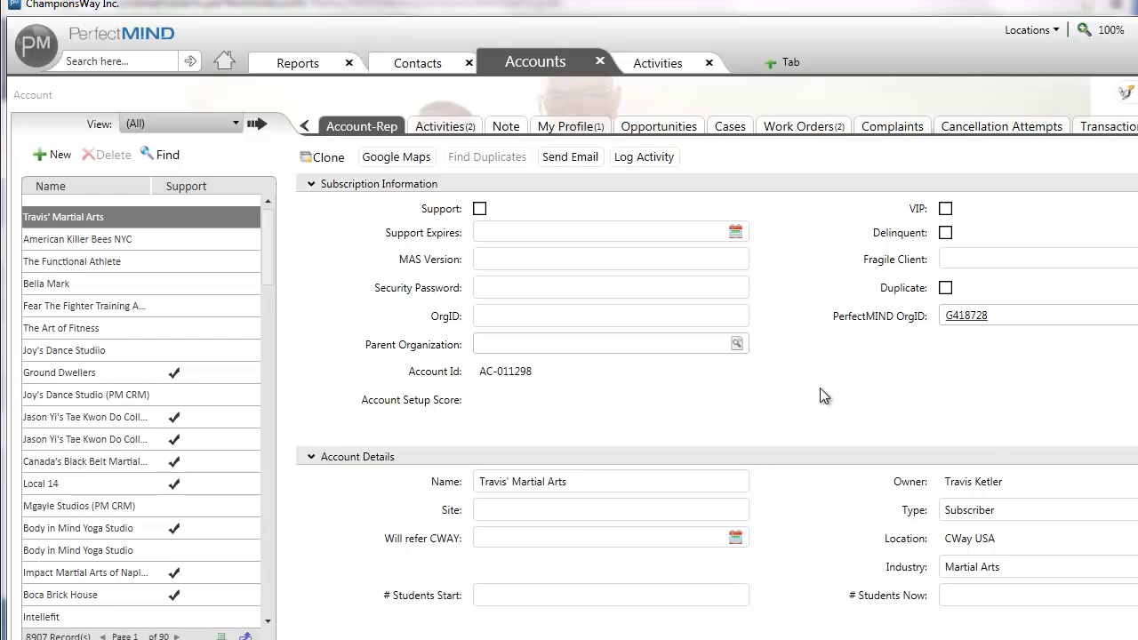
pyautogui.scroll(-3, 802, 392)
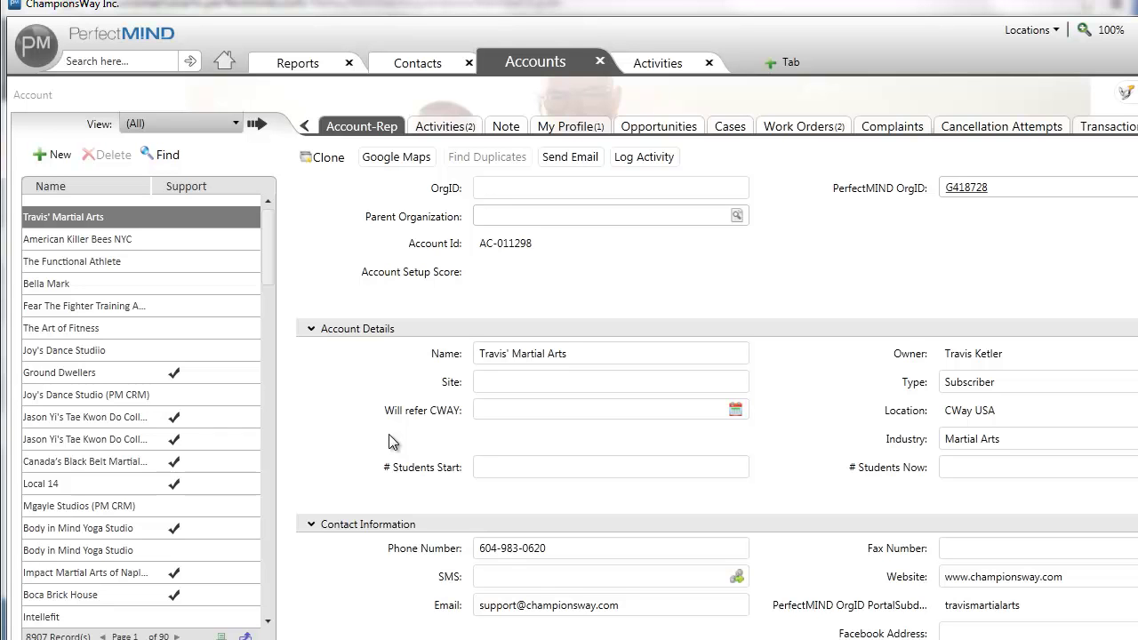
pyautogui.scroll(3, 388, 441)
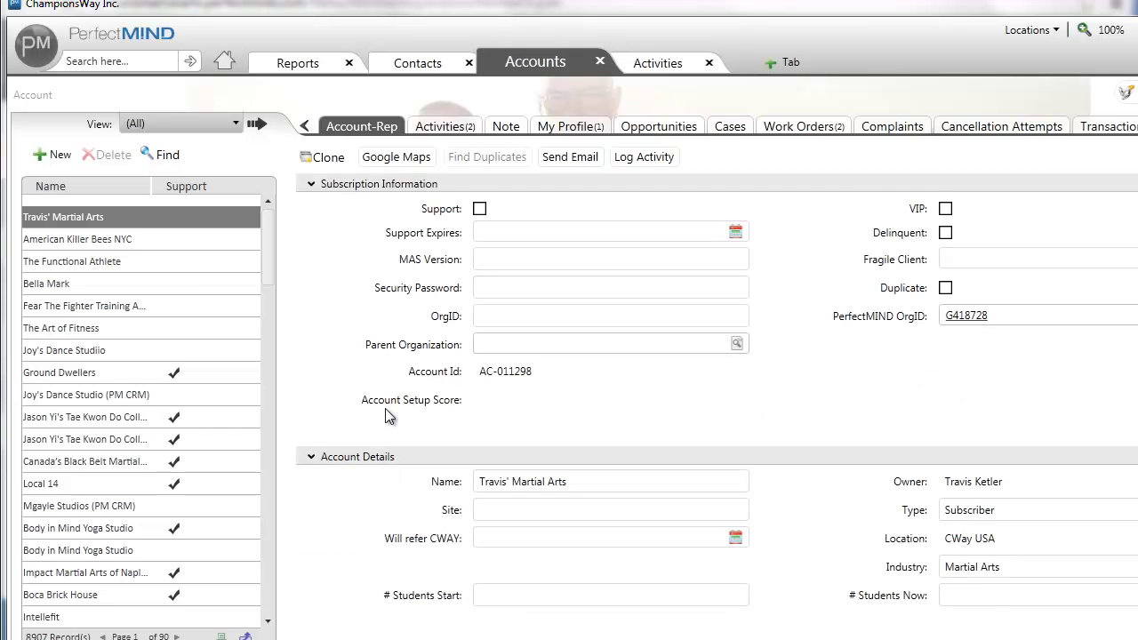